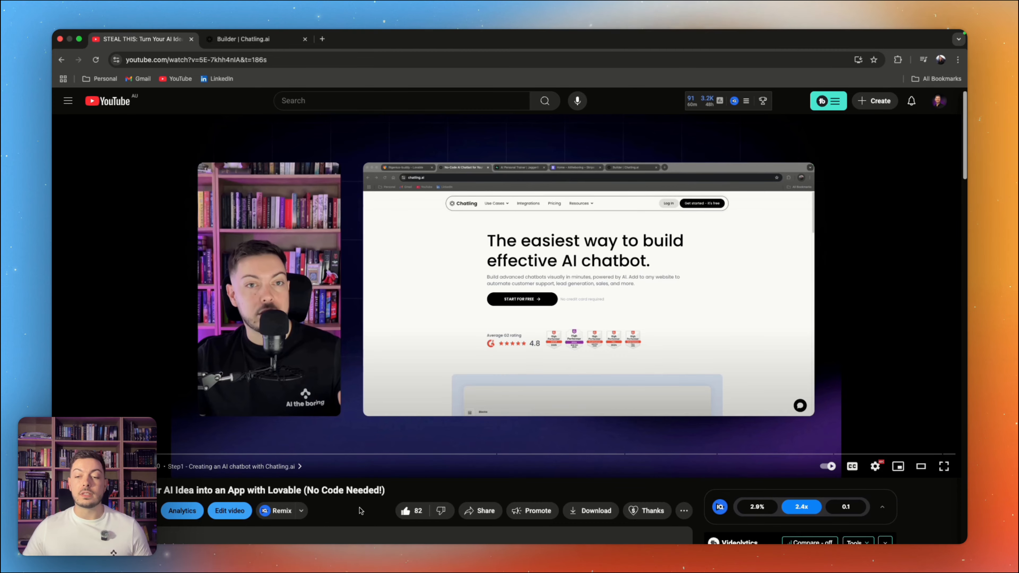
{"action": "scroll", "coordinate": [359, 513], "scroll_direction": "down", "scroll_amount": 2}
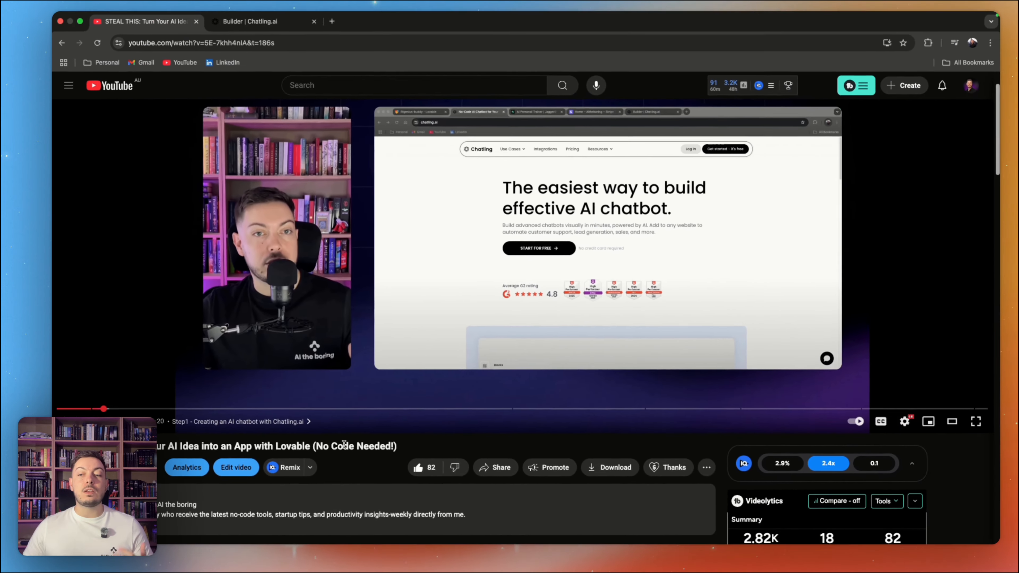
{"action": "scroll", "coordinate": [336, 451], "scroll_direction": "up", "scroll_amount": 1}
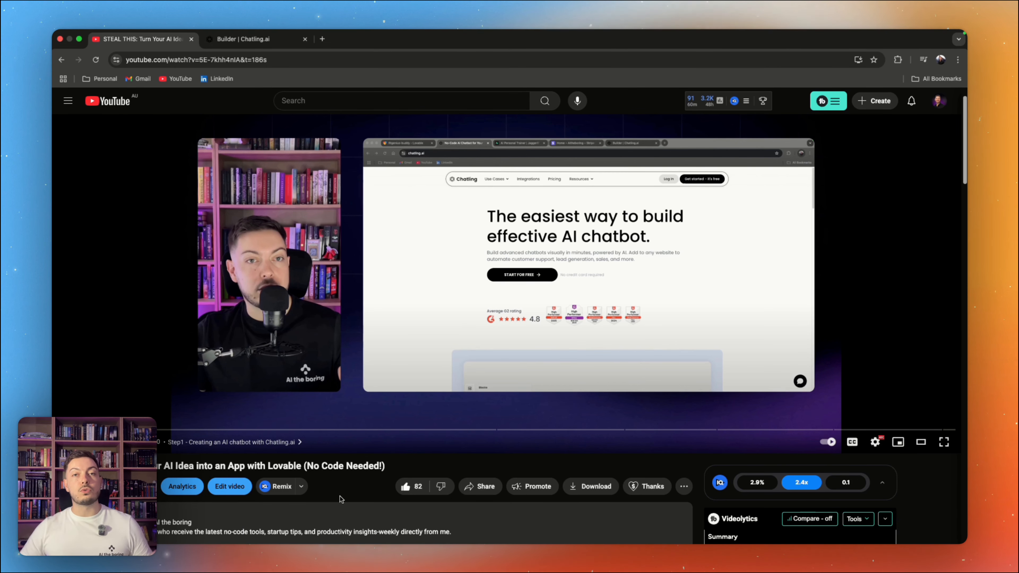
Step: Switch to the Chatling builder and examine the Virtual AI Personal Trainer flow from the start block through its final groups
{"action": "left_click", "coordinate": [242, 47]}
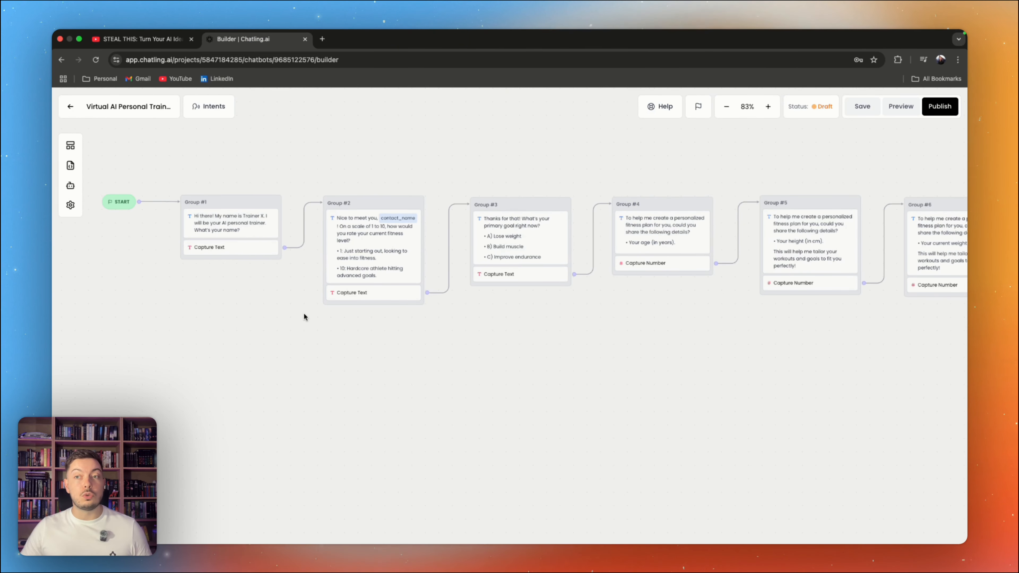
{"action": "scroll", "coordinate": [457, 348], "scroll_direction": "right", "scroll_amount": 15}
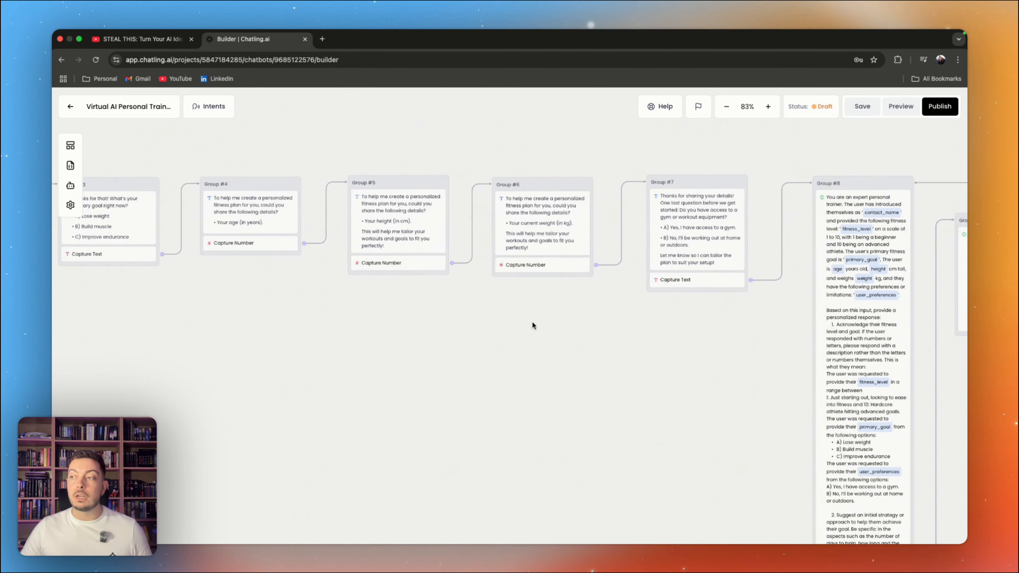
{"action": "scroll", "coordinate": [493, 340], "scroll_direction": "right", "scroll_amount": 7}
{"action": "scroll", "coordinate": [493, 340], "scroll_direction": "down", "scroll_amount": 4}
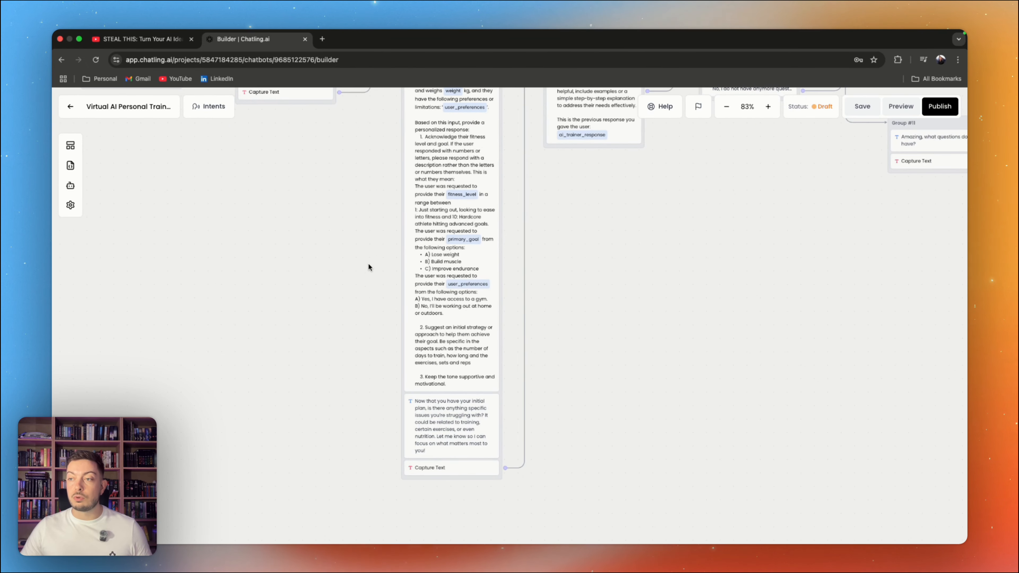
{"action": "scroll", "coordinate": [301, 241], "scroll_direction": "right", "scroll_amount": 5}
{"action": "scroll", "coordinate": [302, 241], "scroll_direction": "up", "scroll_amount": 4}
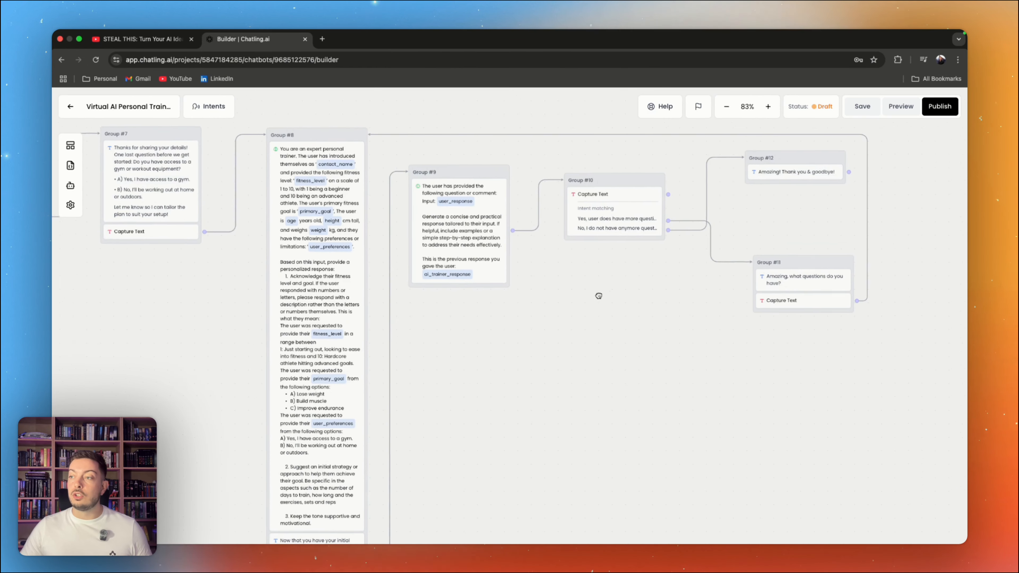
{"action": "scroll", "coordinate": [445, 345], "scroll_direction": "left", "scroll_amount": 6}
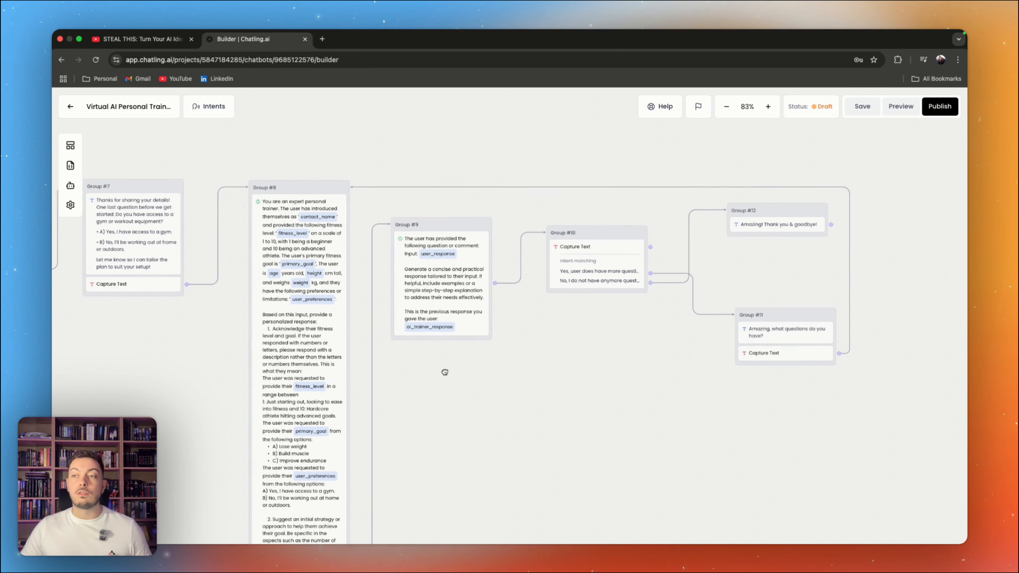
{"action": "scroll", "coordinate": [330, 363], "scroll_direction": "left", "scroll_amount": 20}
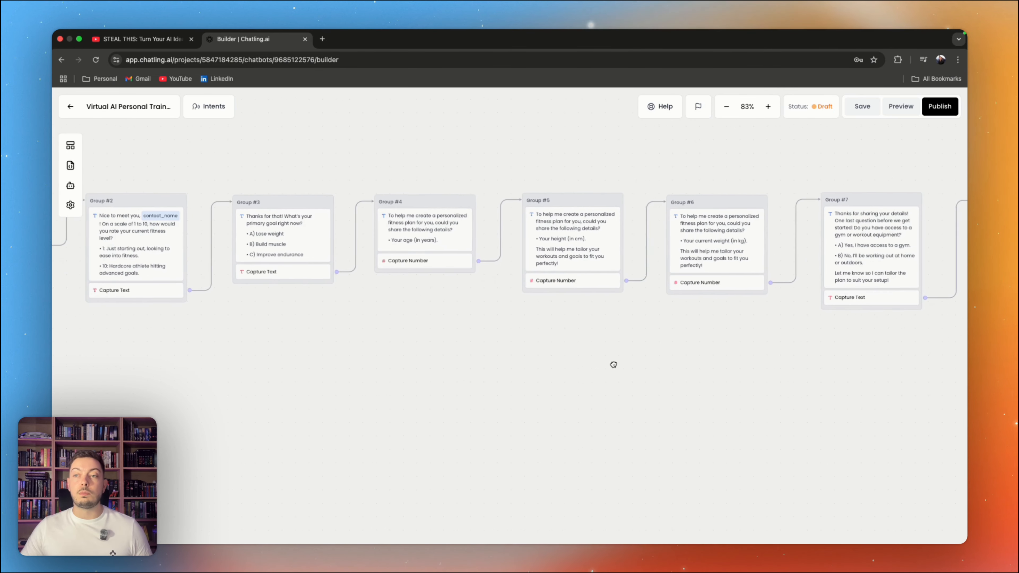
{"action": "left_click_drag", "start_coordinate": [633, 364], "coordinate": [541, 340]}
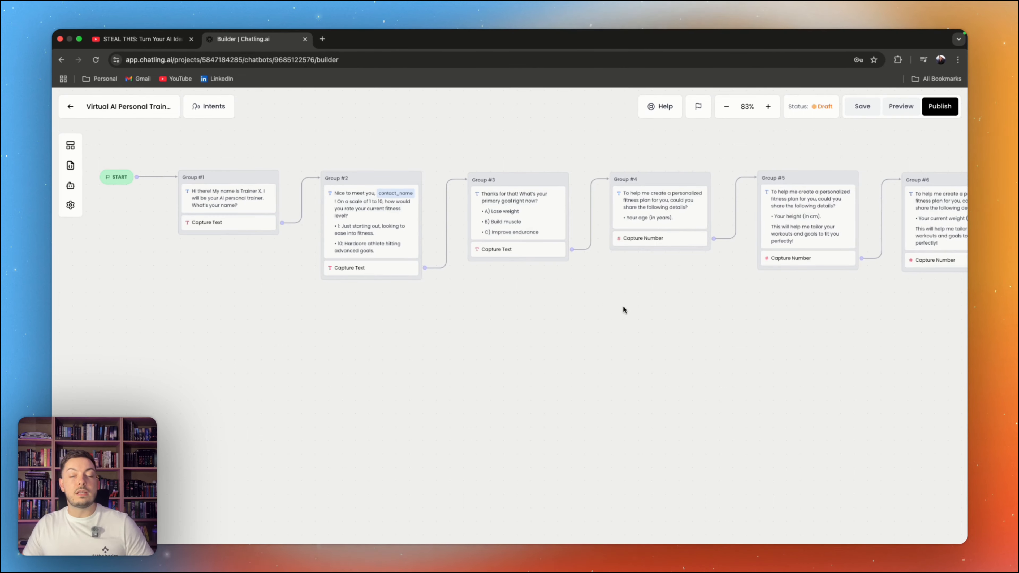
{"action": "left_click_drag", "start_coordinate": [632, 306], "coordinate": [116, 293]}
{"action": "left_click_drag", "start_coordinate": [620, 396], "coordinate": [302, 273]}
{"action": "left_click_drag", "start_coordinate": [317, 238], "coordinate": [304, 255]}
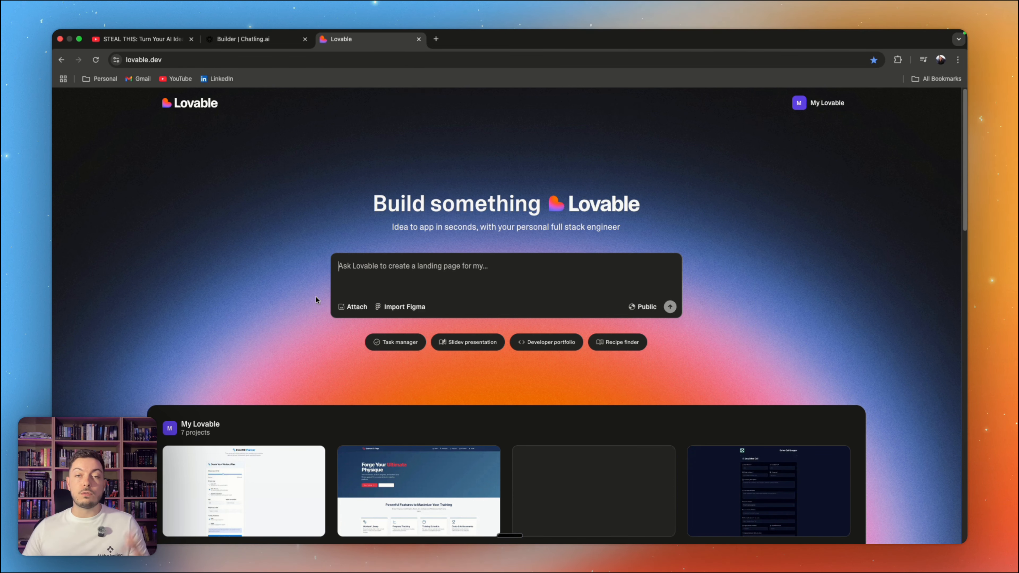
Step: Fill Lovable's prompt with a request for an AI personal trainer web app that follows an inspiration image and sends user questions to an N8n webhook
{"action": "left_click", "coordinate": [440, 268]}
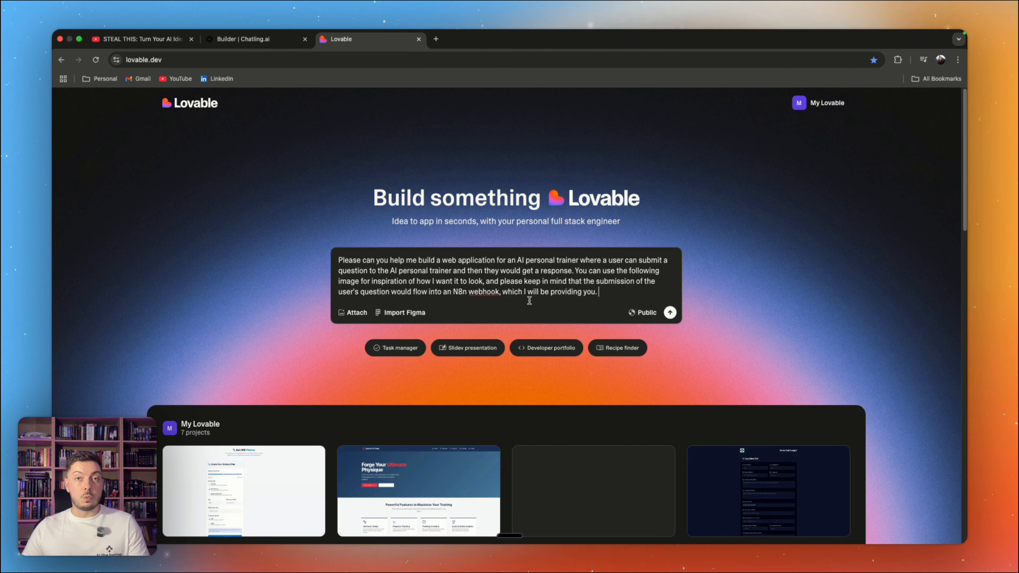
Step: Open Dribbble in a new browser tab and search its shots for "personal trainer"
{"action": "left_click", "coordinate": [437, 39]}
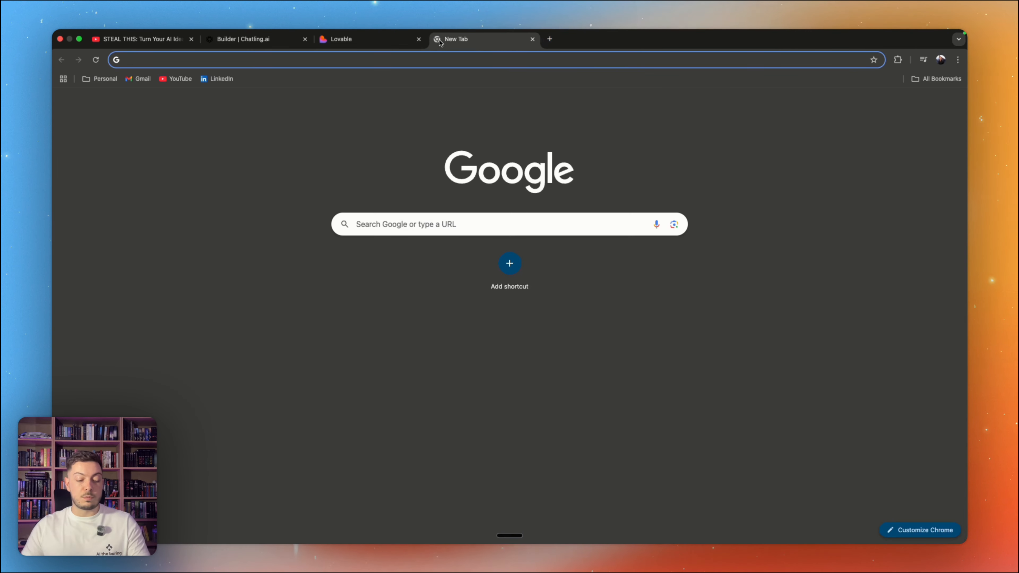
{"action": "type", "text": "dribb"}
{"action": "key", "text": "Return"}
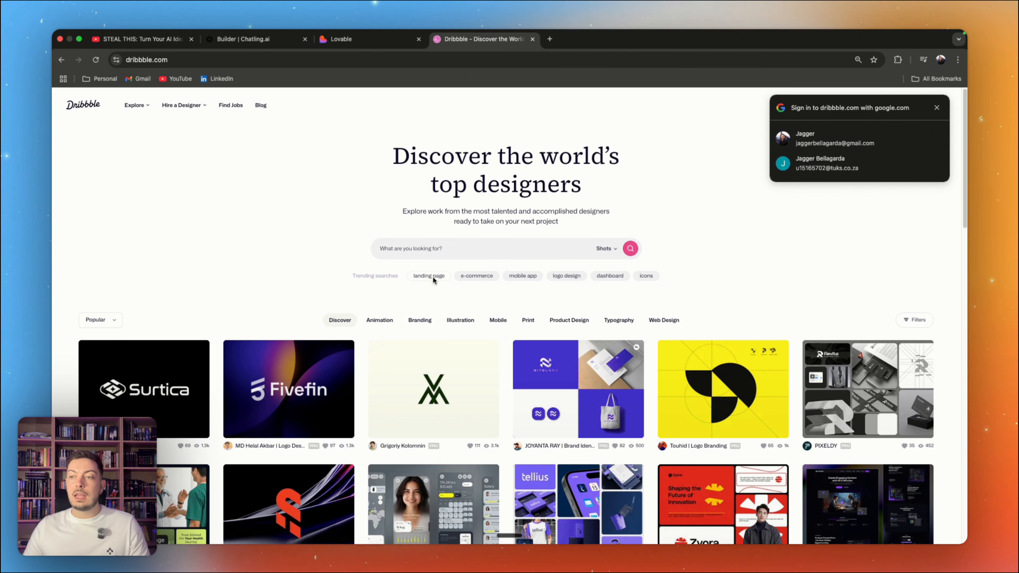
{"action": "left_click", "coordinate": [436, 253]}
{"action": "type", "text": "pe"}
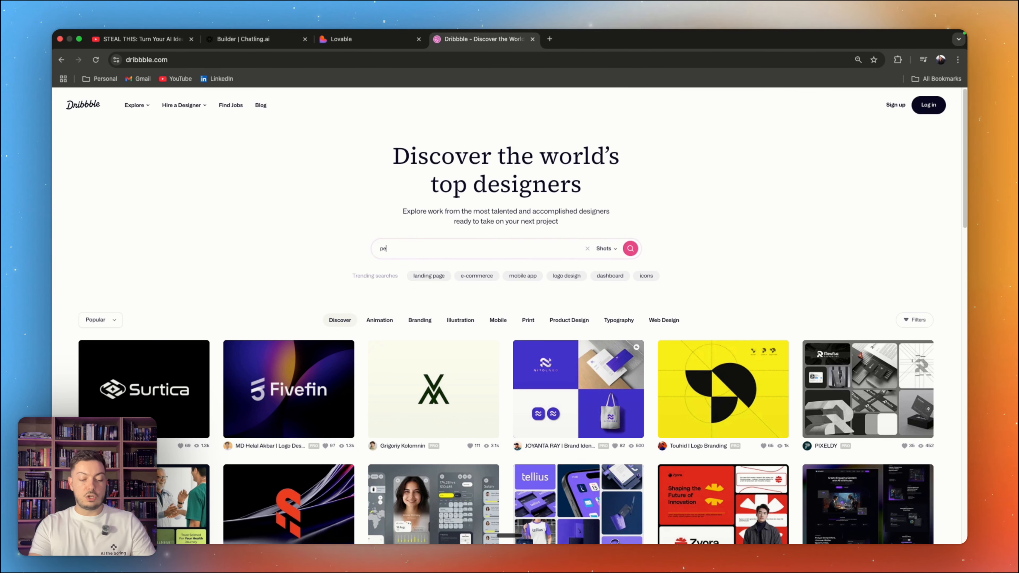
{"action": "type", "text": "rsonal trainer"}
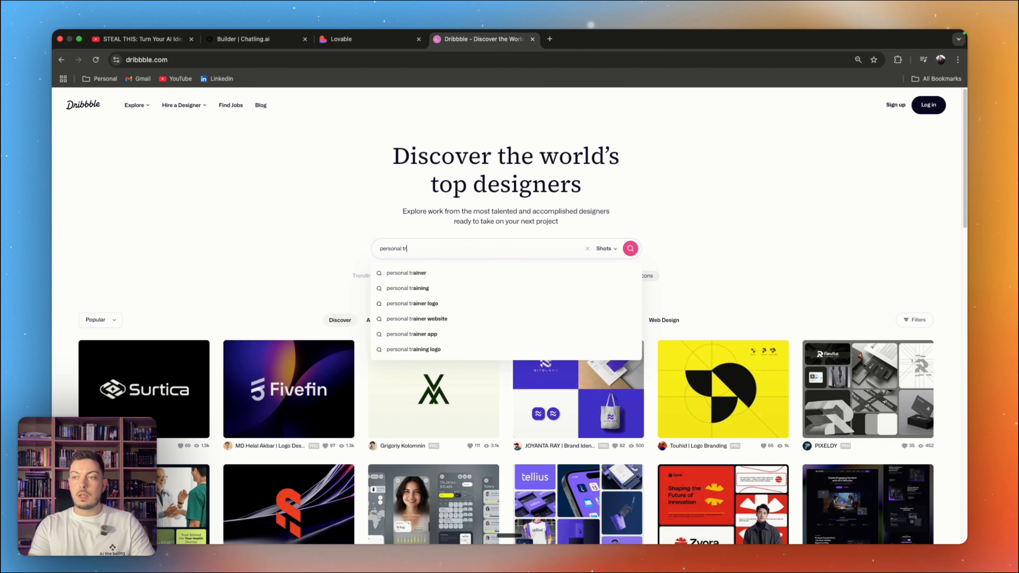
{"action": "key", "text": "Return"}
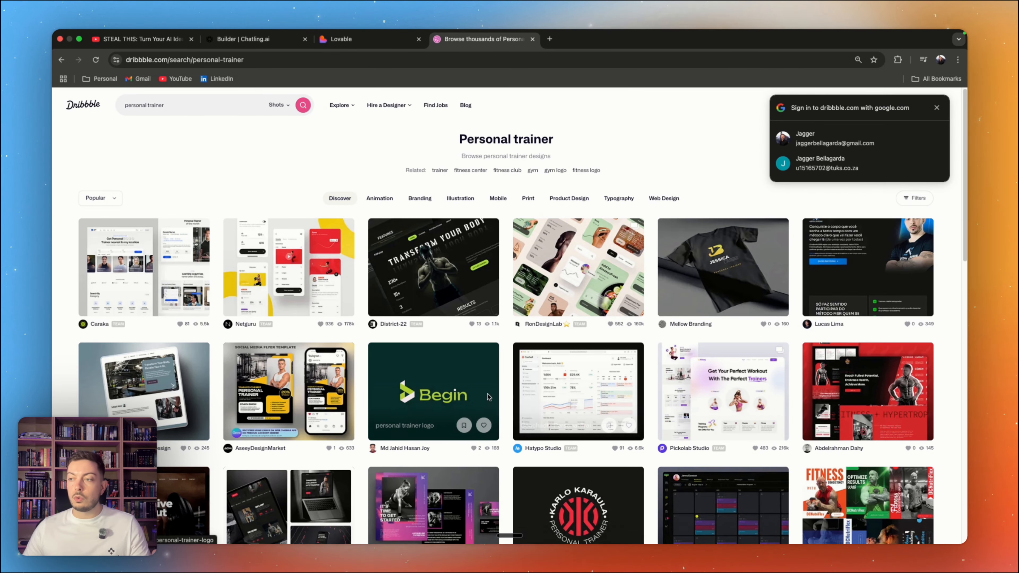
Step: Browse the personal trainer designs, open "Elevate Your Fitness Journey Personal Trainer Portfolio" and look over its layout
{"action": "scroll", "coordinate": [442, 326], "scroll_direction": "down", "scroll_amount": 5}
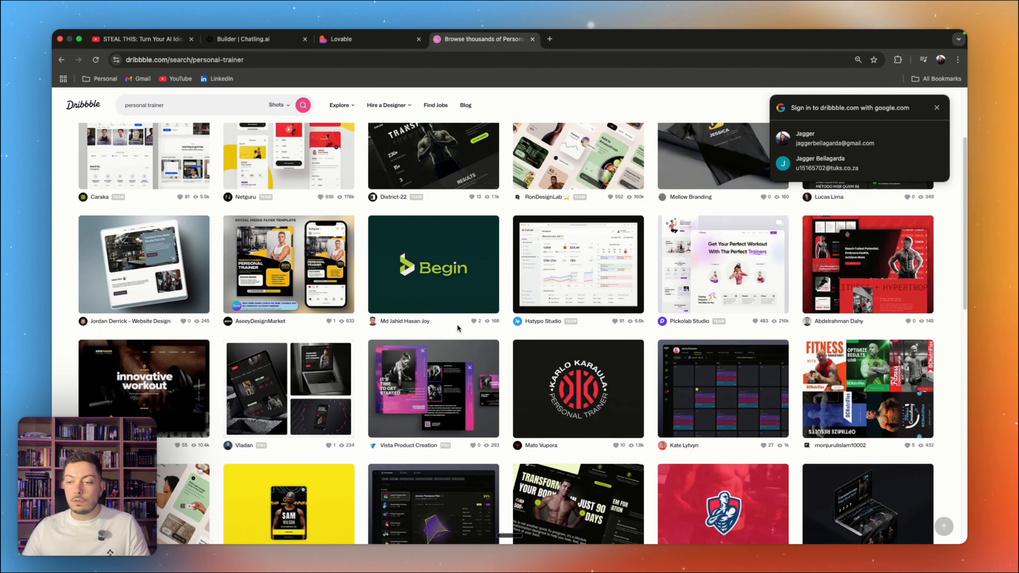
{"action": "scroll", "coordinate": [459, 327], "scroll_direction": "up", "scroll_amount": 5}
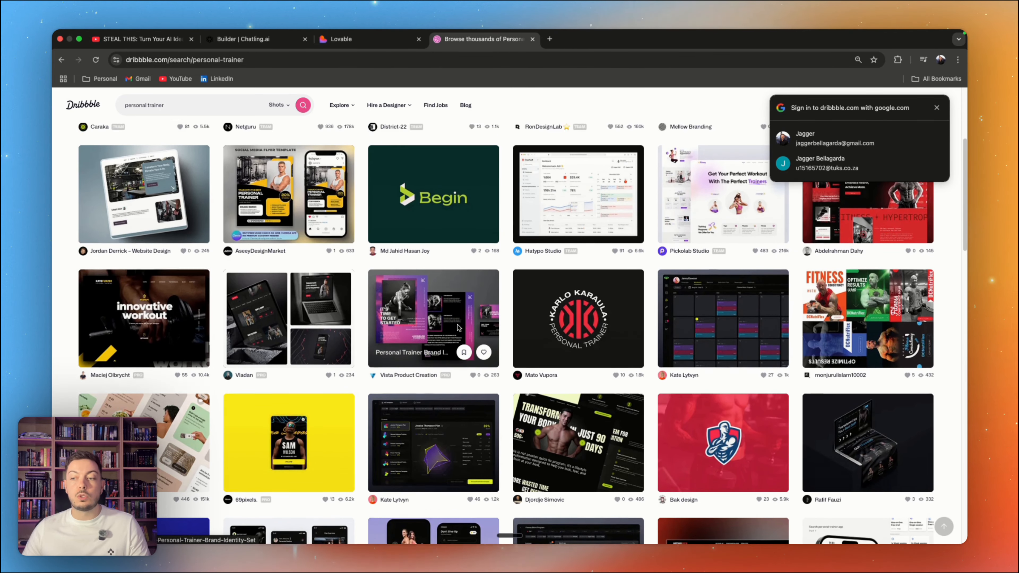
{"action": "scroll", "coordinate": [458, 327], "scroll_direction": "up", "scroll_amount": 1}
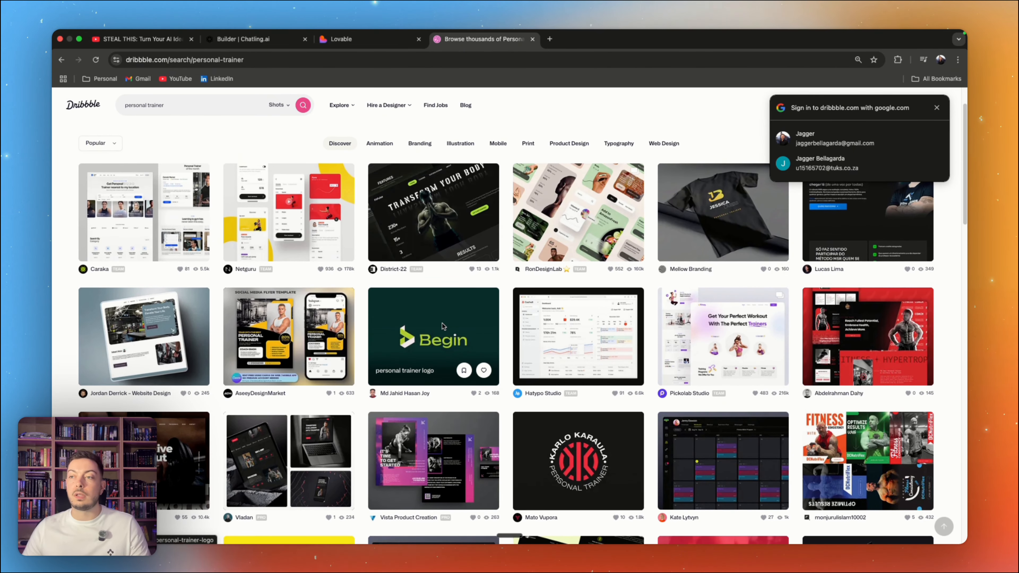
{"action": "scroll", "coordinate": [443, 326], "scroll_direction": "down", "scroll_amount": 3}
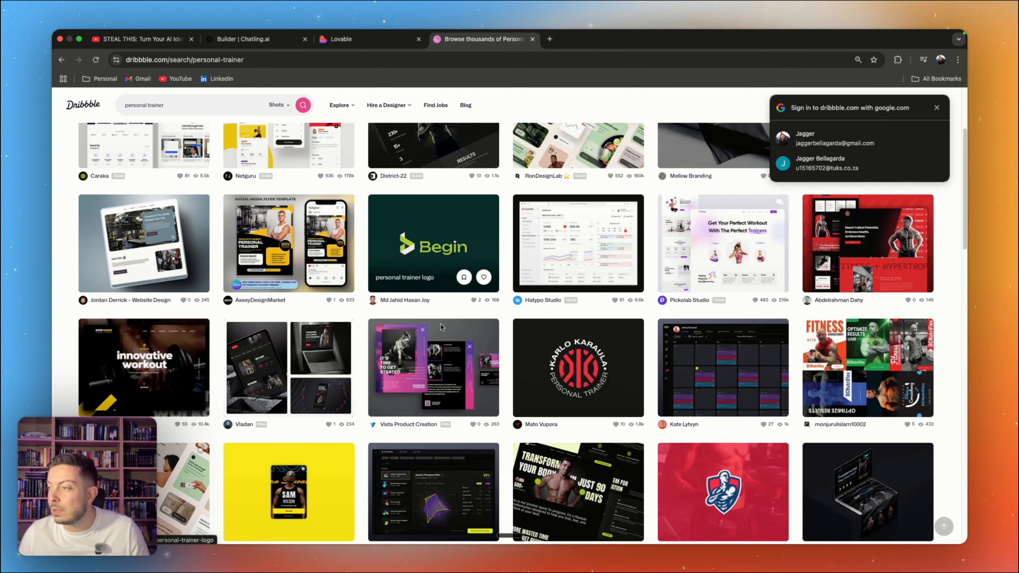
{"action": "scroll", "coordinate": [442, 327], "scroll_direction": "down", "scroll_amount": 10}
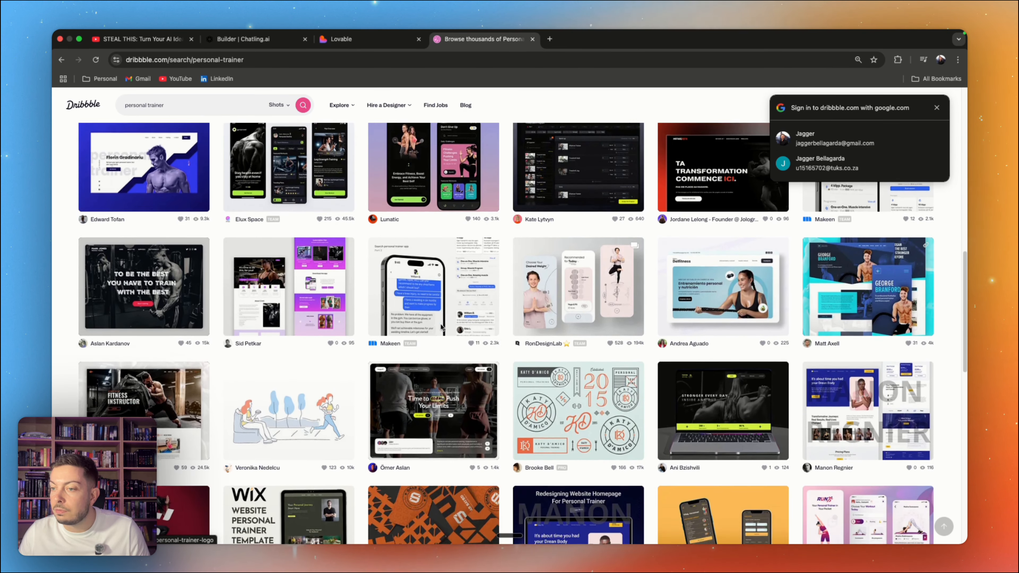
{"action": "left_click", "coordinate": [296, 331]}
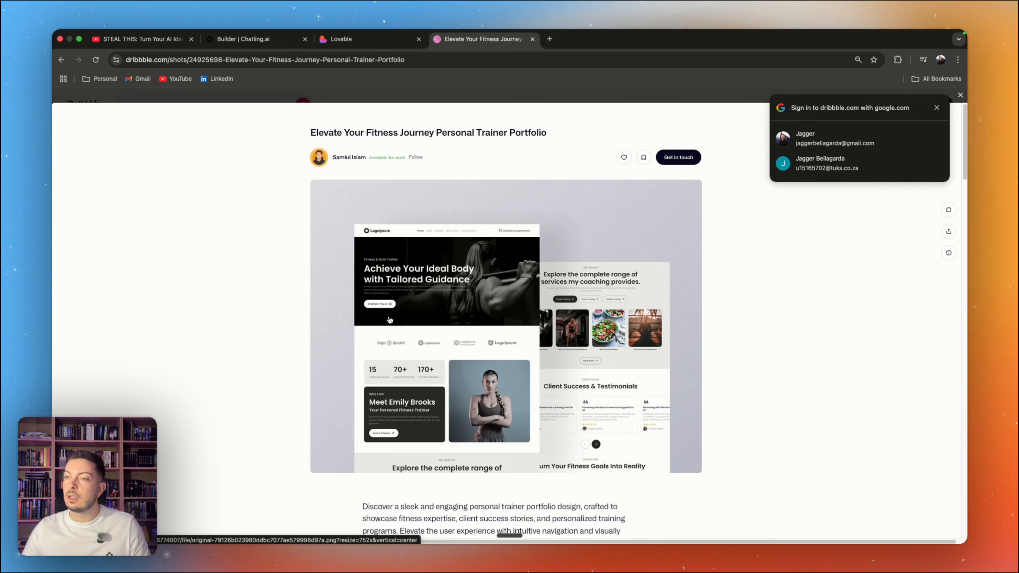
{"action": "scroll", "coordinate": [524, 317], "scroll_direction": "down", "scroll_amount": 12}
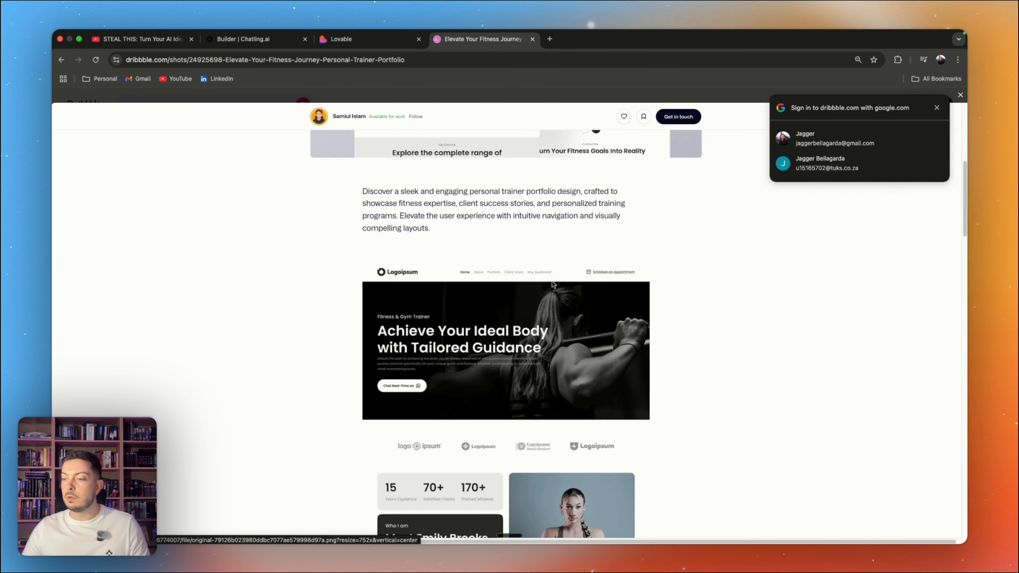
{"action": "scroll", "coordinate": [552, 284], "scroll_direction": "up", "scroll_amount": 15}
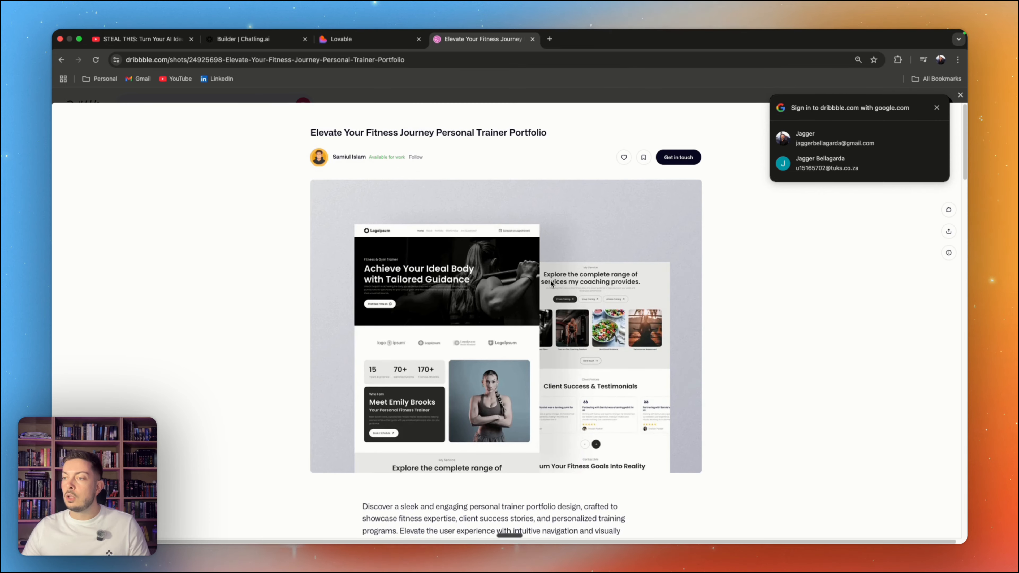
Step: Take a screenshot of the portfolio's main preview image and attach it to the prompt in Lovable
{"action": "key", "text": "super+shift+4"}
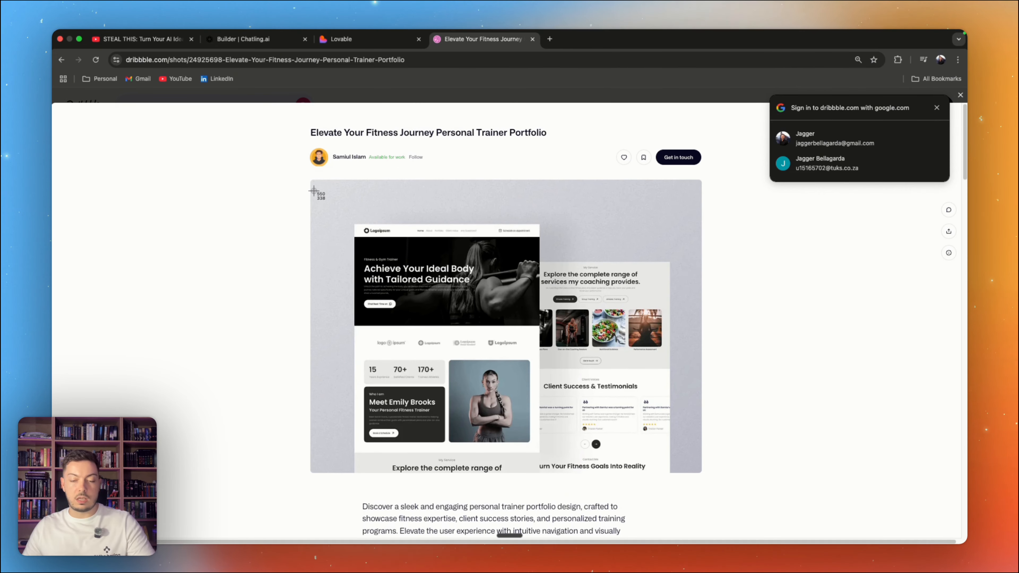
{"action": "left_click_drag", "start_coordinate": [311, 181], "coordinate": [711, 483]}
{"action": "left_click", "coordinate": [342, 40]}
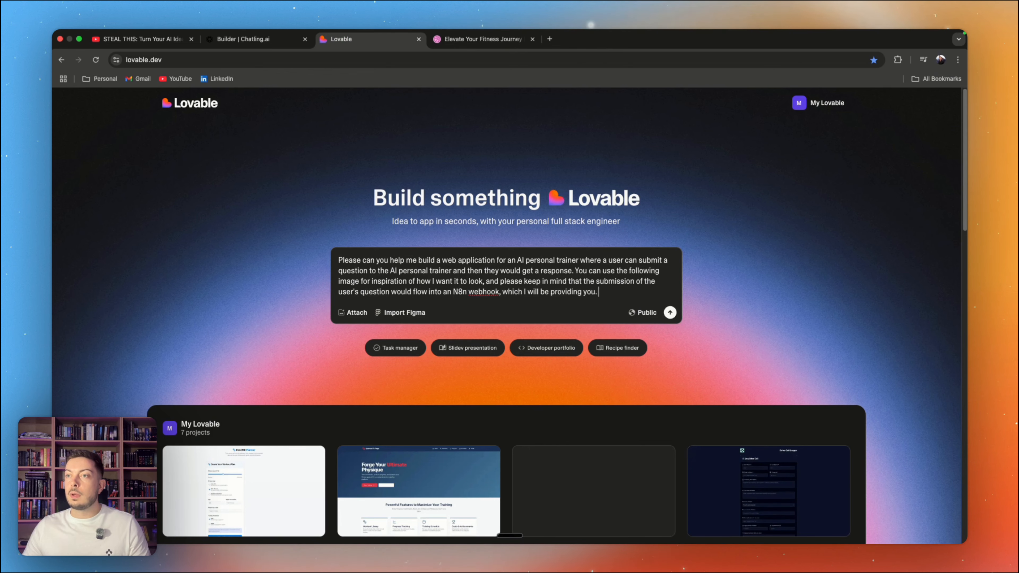
{"action": "left_click_drag", "start_coordinate": [72, 498], "coordinate": [249, 333]}
{"action": "left_click_drag", "start_coordinate": [371, 293], "coordinate": [370, 292]}
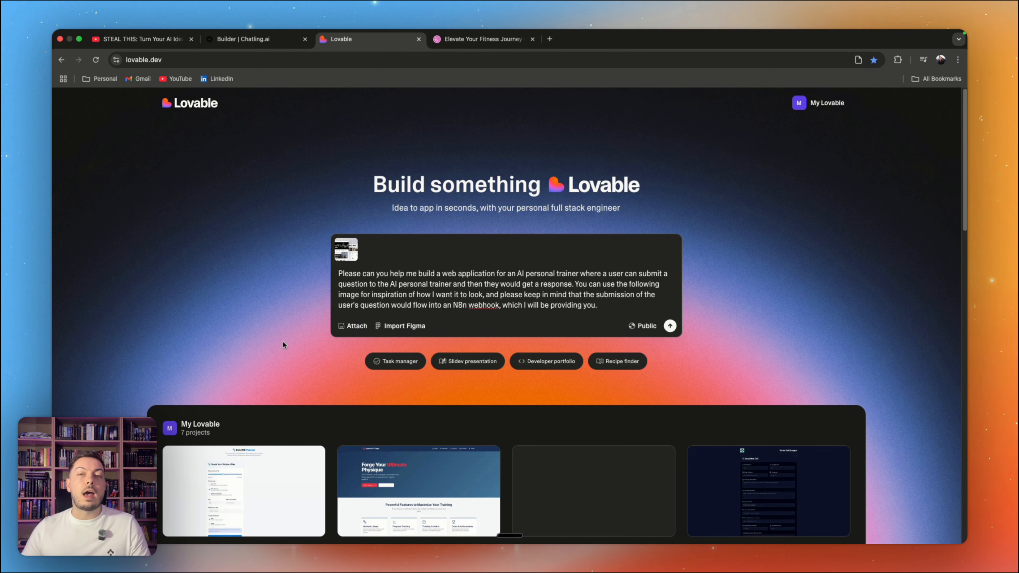
Step: Submit the Lovable prompt with its attached image and read through the generated design and feature plan
{"action": "left_click", "coordinate": [676, 329]}
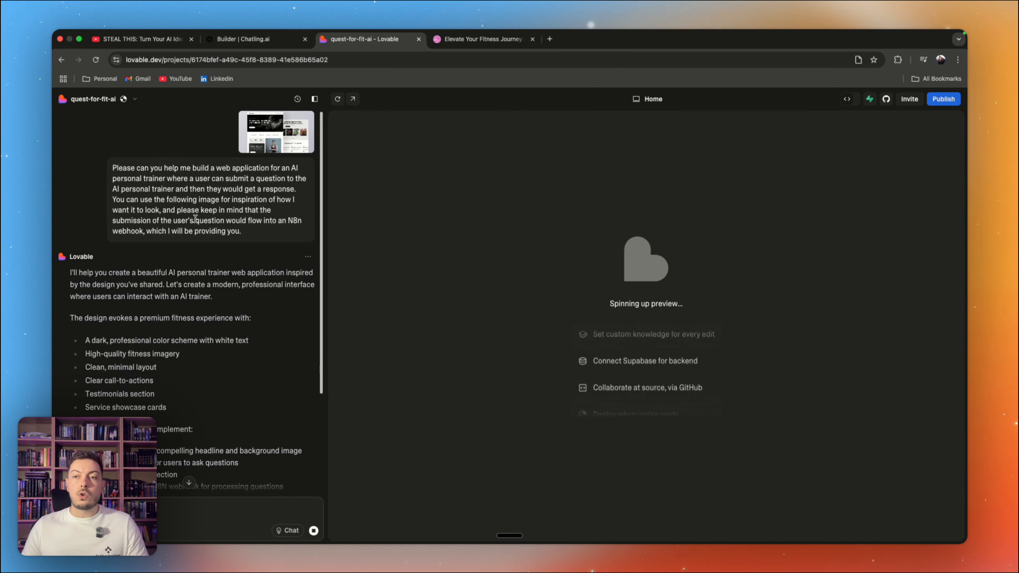
{"action": "scroll", "coordinate": [208, 224], "scroll_direction": "down", "scroll_amount": 2}
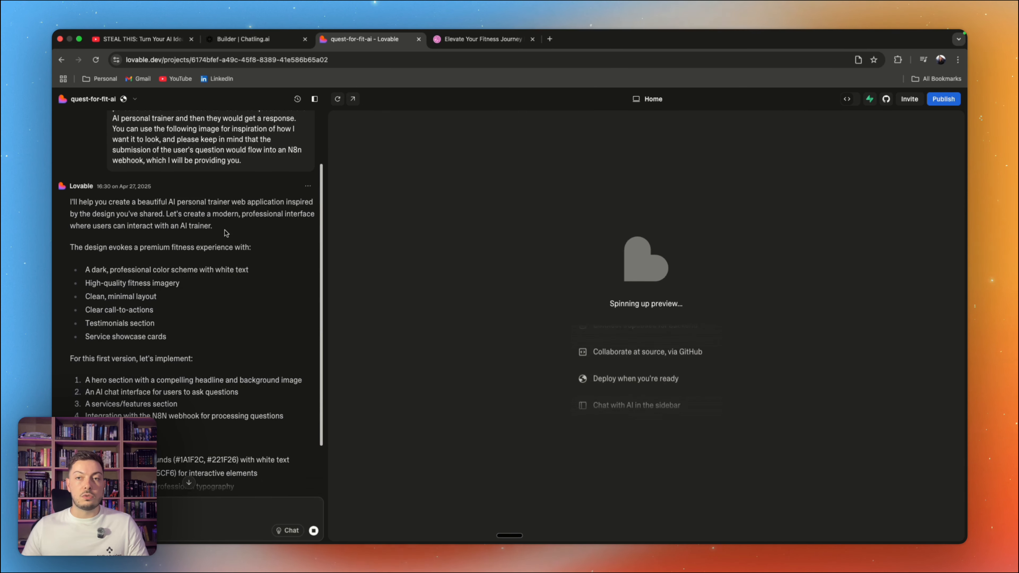
{"action": "scroll", "coordinate": [262, 236], "scroll_direction": "down", "scroll_amount": 1}
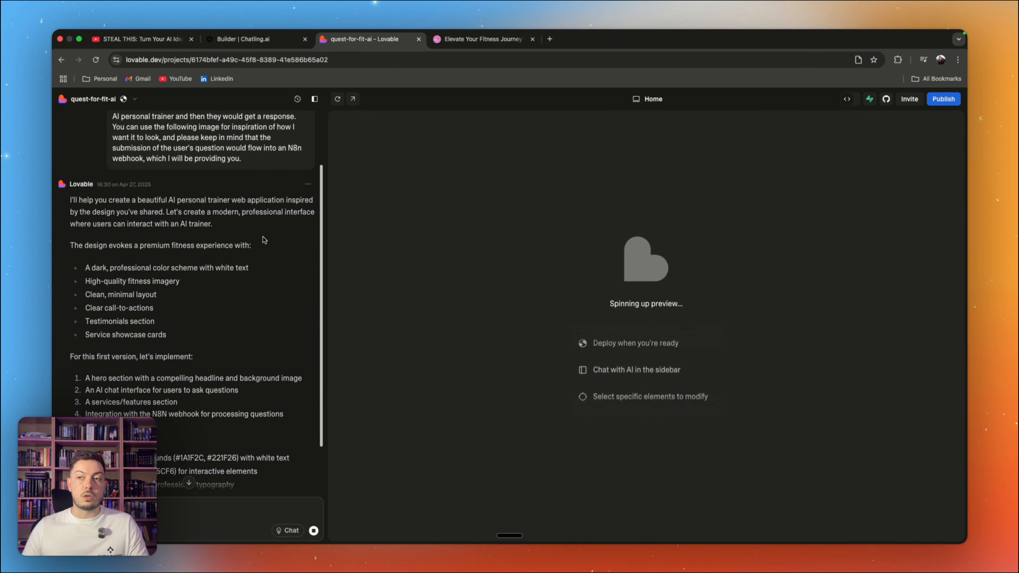
{"action": "scroll", "coordinate": [243, 244], "scroll_direction": "down", "scroll_amount": 2}
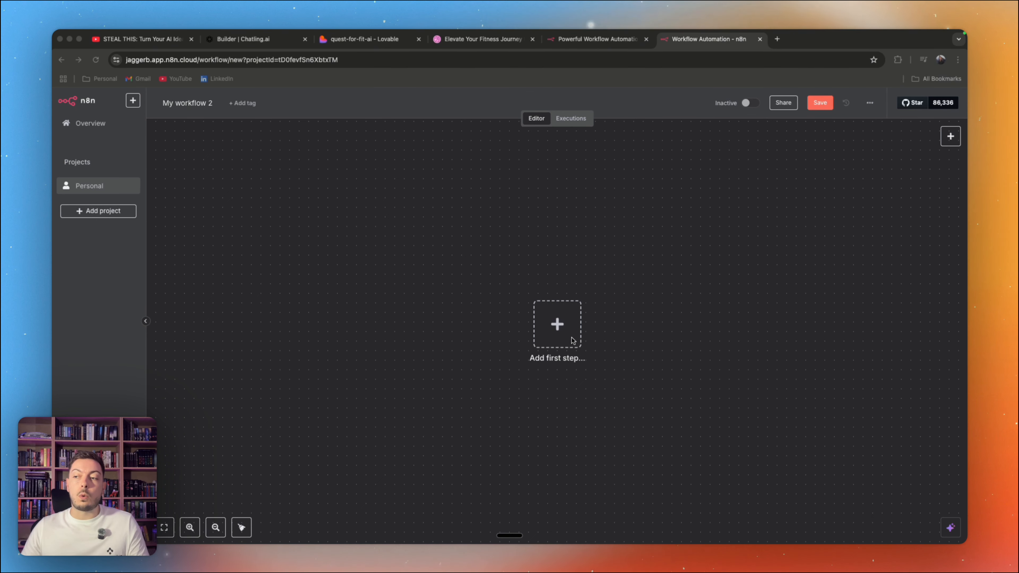
Step: Add a Webhook trigger as the first step of the new n8n workflow, positioned left of the canvas centre
{"action": "left_click_drag", "start_coordinate": [573, 340], "coordinate": [431, 331]}
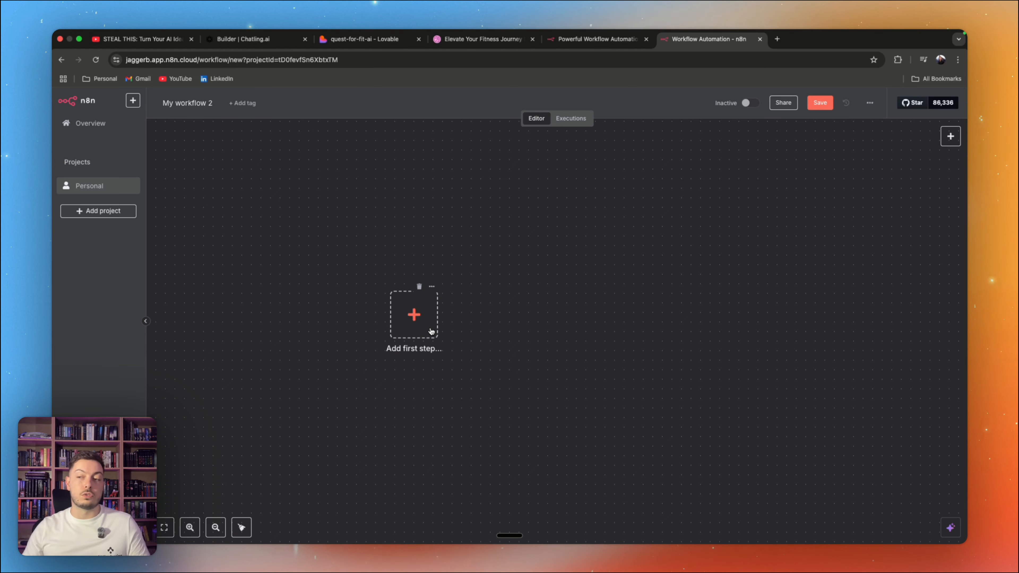
{"action": "left_click", "coordinate": [431, 331]}
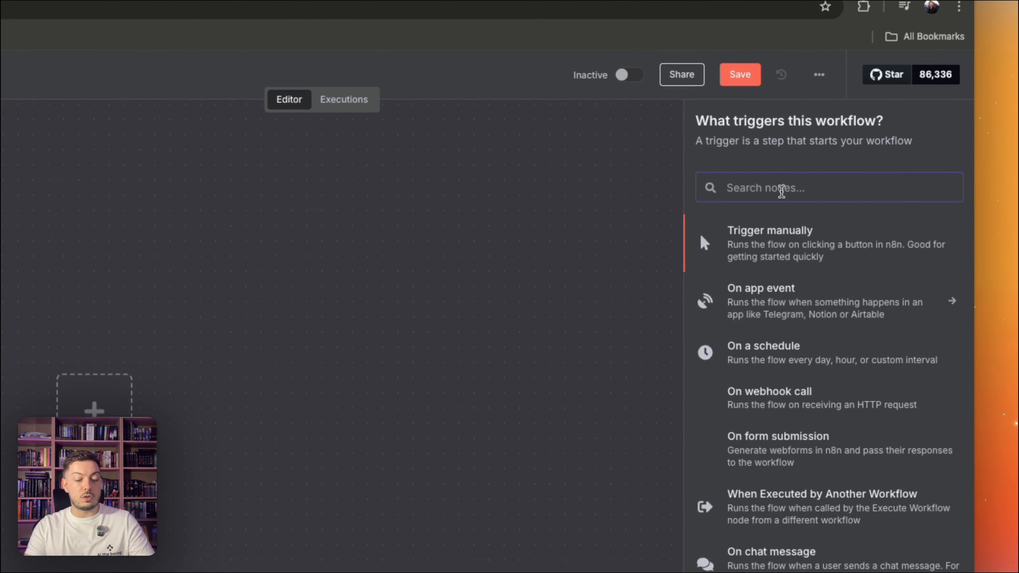
{"action": "type", "text": "webh"}
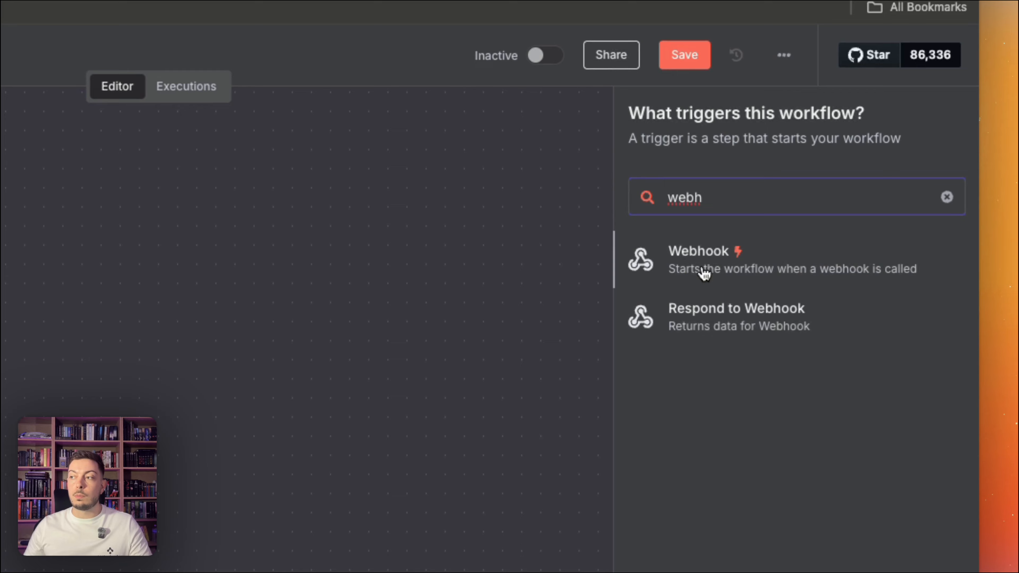
{"action": "left_click", "coordinate": [704, 273]}
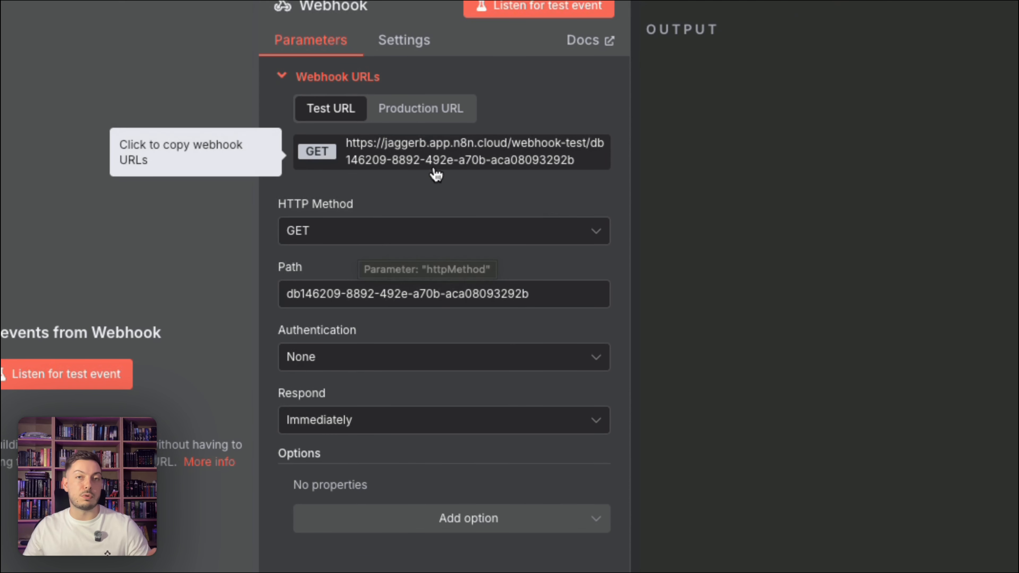
Step: Set the Webhook node's HTTP method to POST and return to the workflow canvas
{"action": "left_click", "coordinate": [353, 241]}
{"action": "left_click", "coordinate": [379, 403]}
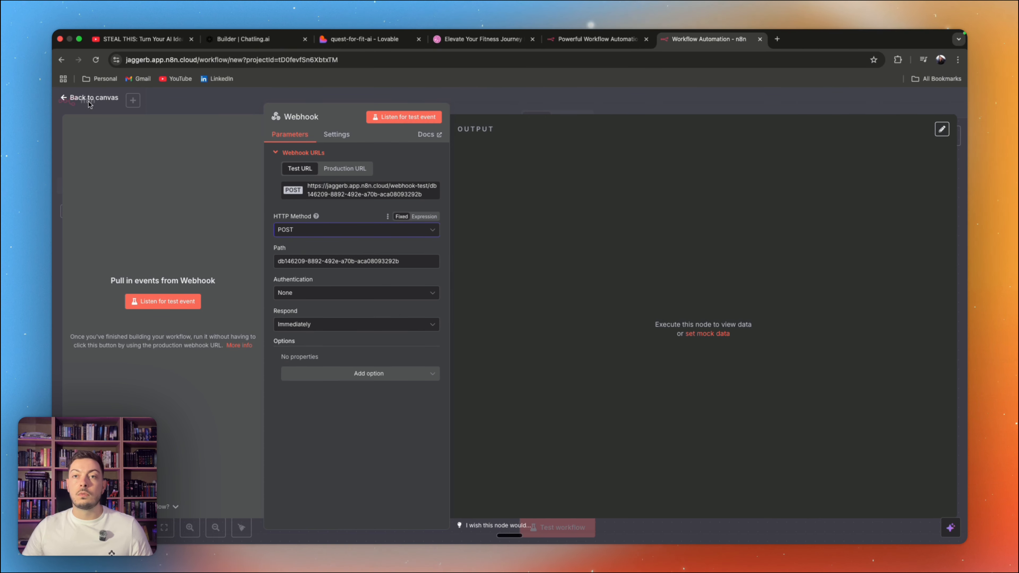
{"action": "left_click", "coordinate": [65, 100]}
{"action": "scroll", "coordinate": [368, 222], "scroll_direction": "right", "scroll_amount": 5}
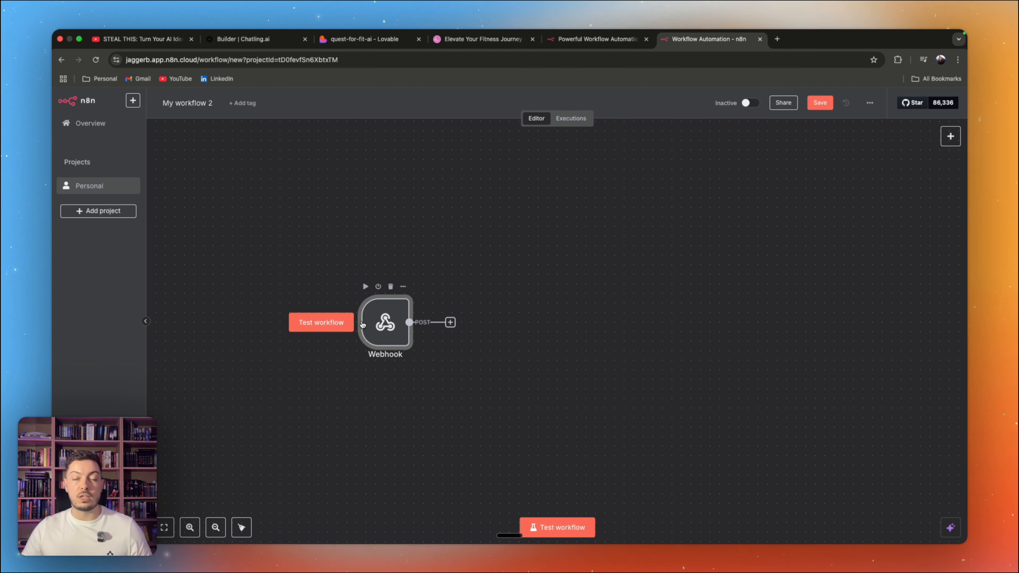
Step: Switch to Lovable, read the rest of the build summary and try the Start Training Now link in the app preview
{"action": "left_click", "coordinate": [365, 39]}
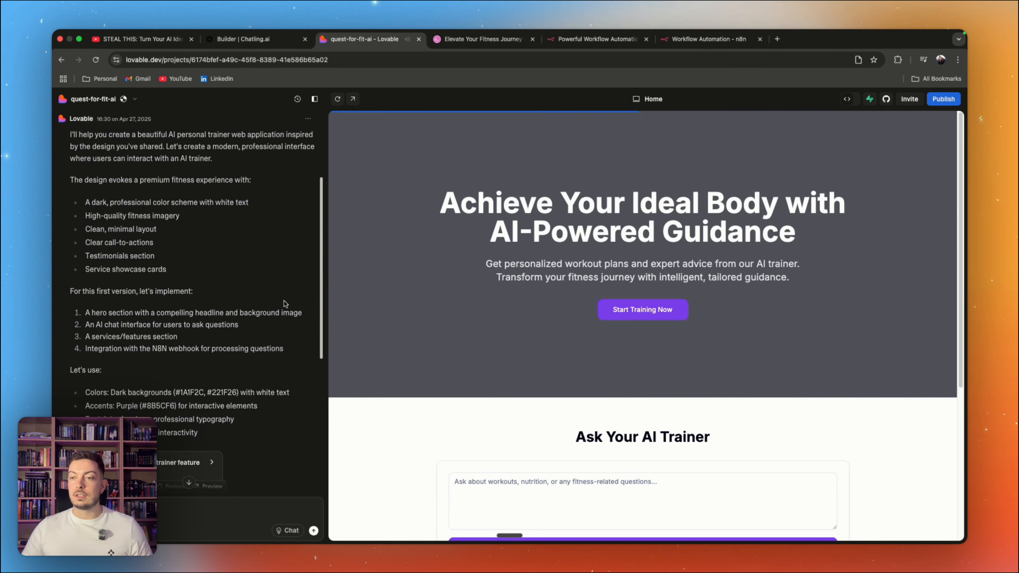
{"action": "scroll", "coordinate": [281, 301], "scroll_direction": "down", "scroll_amount": 7}
{"action": "scroll", "coordinate": [639, 335], "scroll_direction": "down", "scroll_amount": 3}
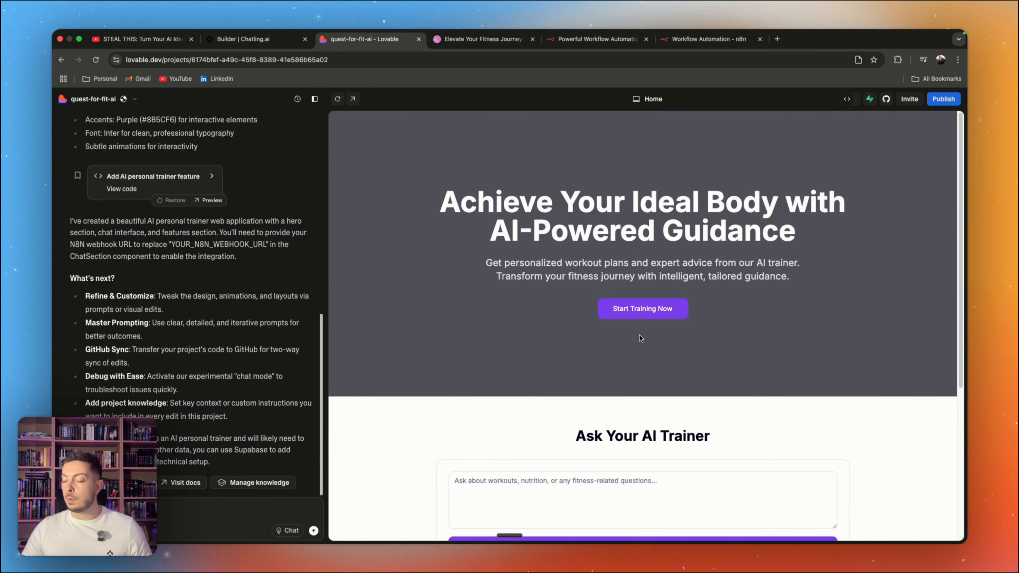
{"action": "scroll", "coordinate": [636, 317], "scroll_direction": "up", "scroll_amount": 3}
{"action": "left_click", "coordinate": [635, 309]}
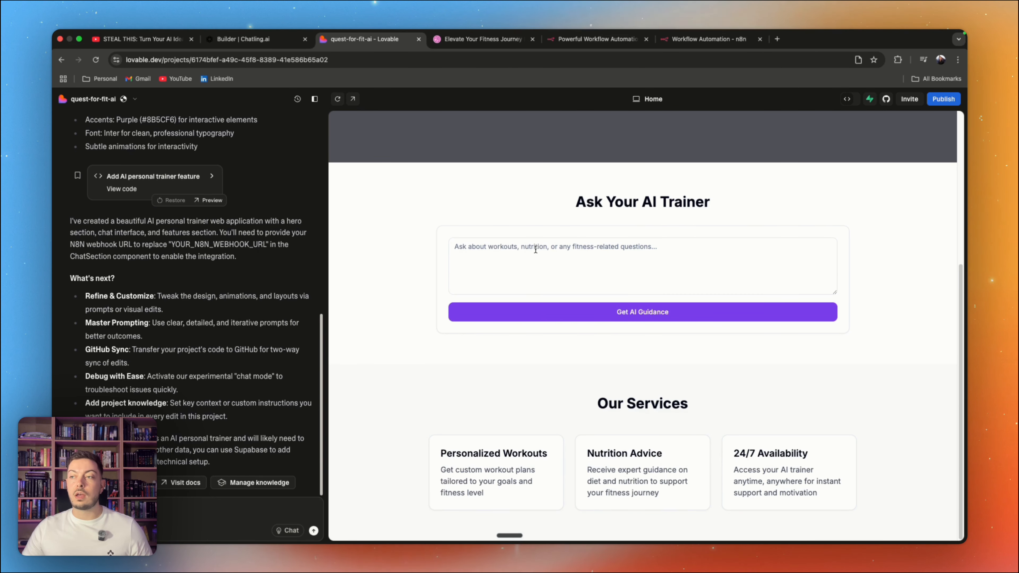
Step: Submit the test question "hey how are you" through the preview's Ask Your AI Trainer form
{"action": "left_click", "coordinate": [578, 254]}
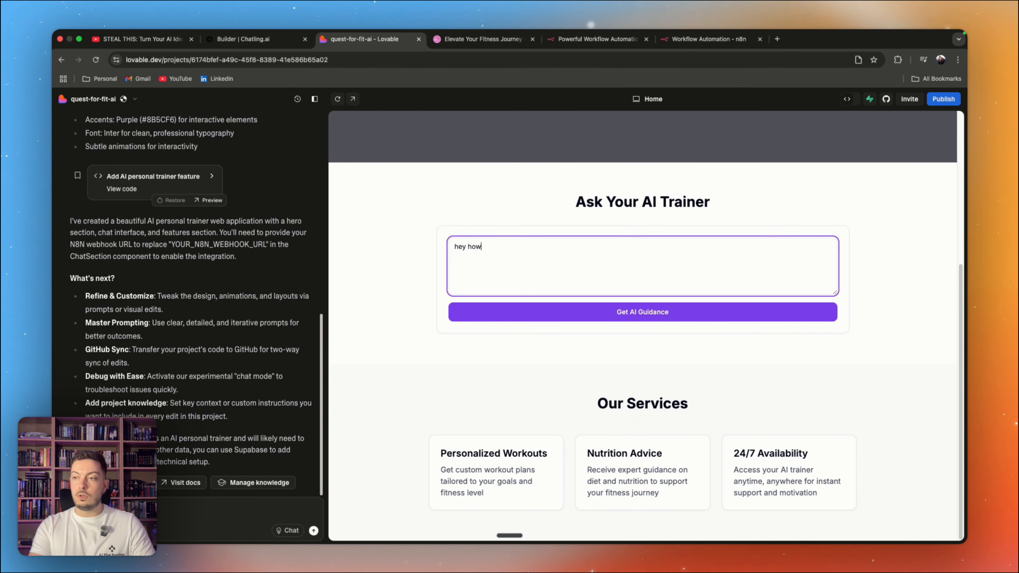
{"action": "type", "text": "hey how are you"}
{"action": "left_click", "coordinate": [662, 307]}
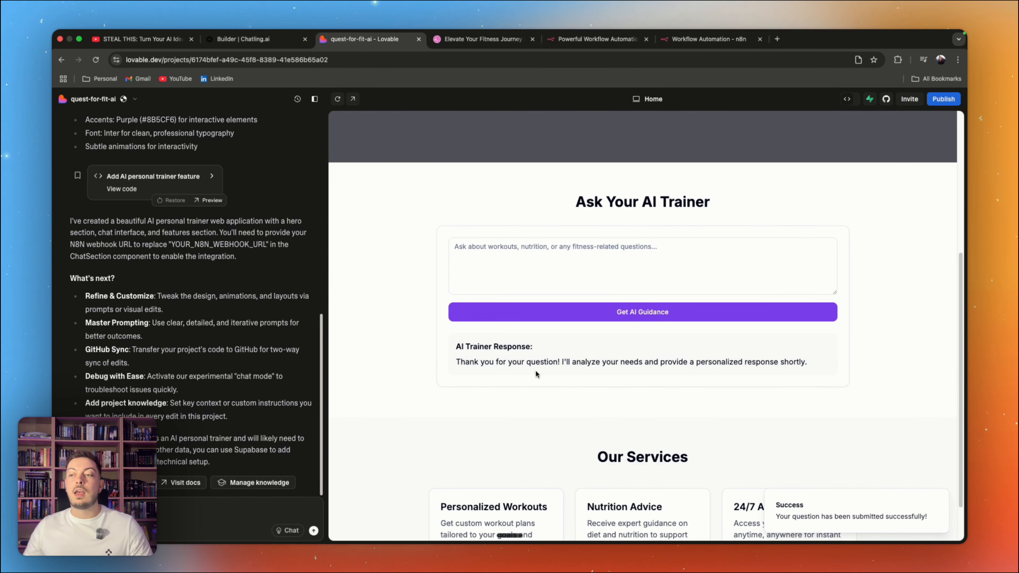
Step: Dictate a request for nutrition advice into the Ask Your AI Trainer form and submit it for AI guidance
{"action": "left_click", "coordinate": [517, 257]}
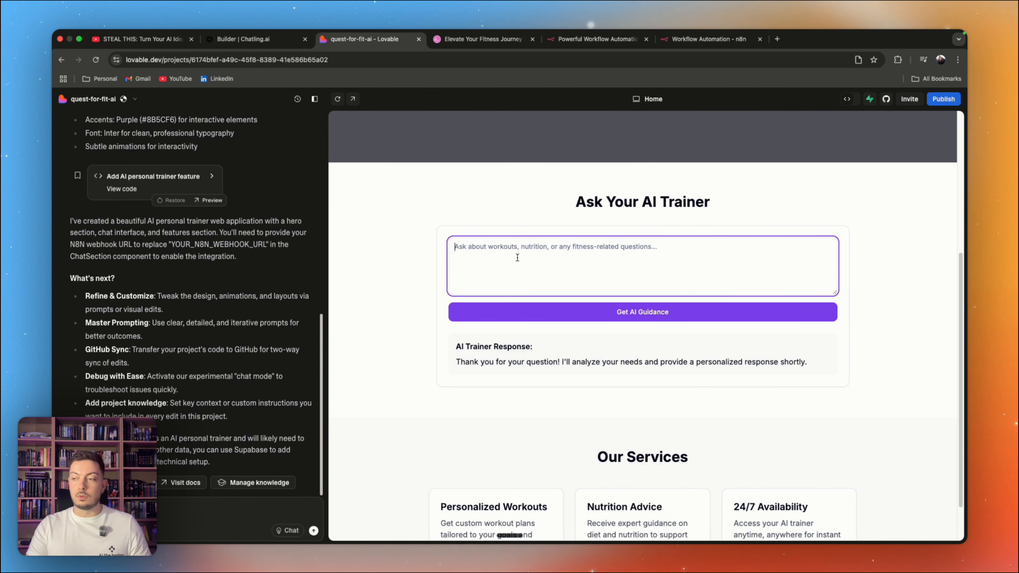
{"action": "key", "text": "fn"}
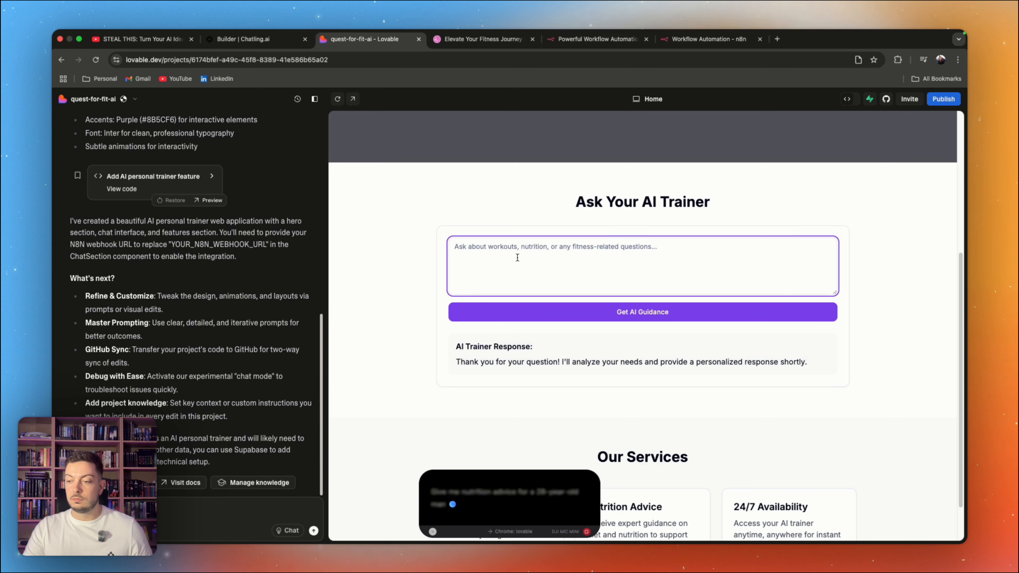
{"action": "key", "text": "fn"}
{"action": "left_click", "coordinate": [554, 313]}
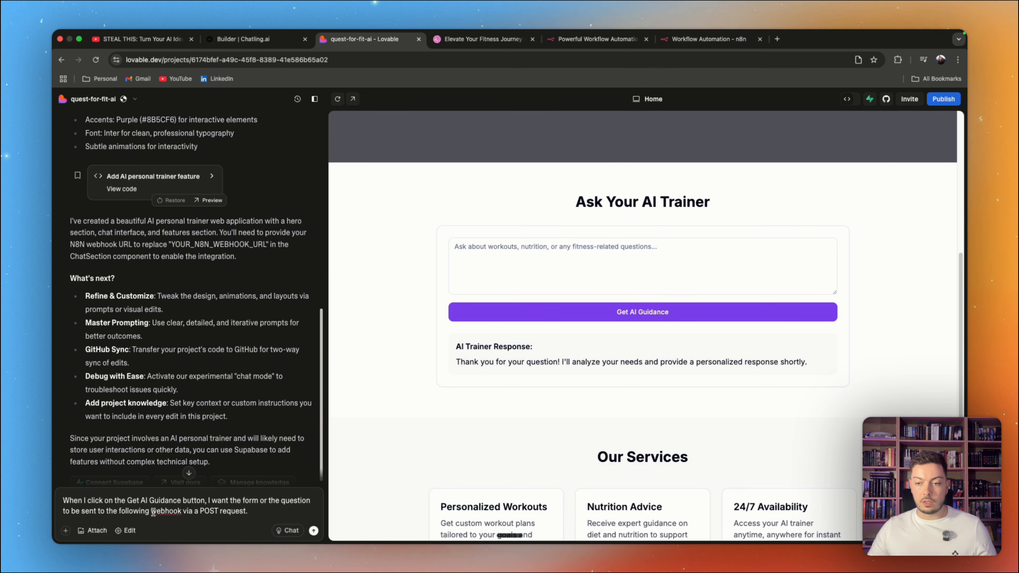
Step: In the Lovable prompt, put quotation marks around Get AI Guidance, end the sentence with a colon and start a new line
{"action": "left_click", "coordinate": [128, 501]}
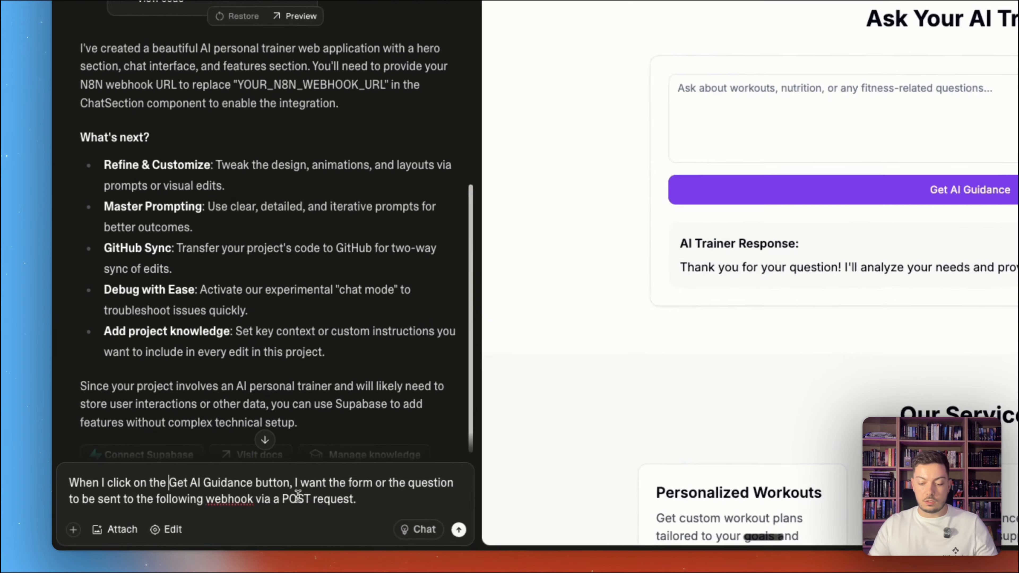
{"action": "type", "text": "\""}
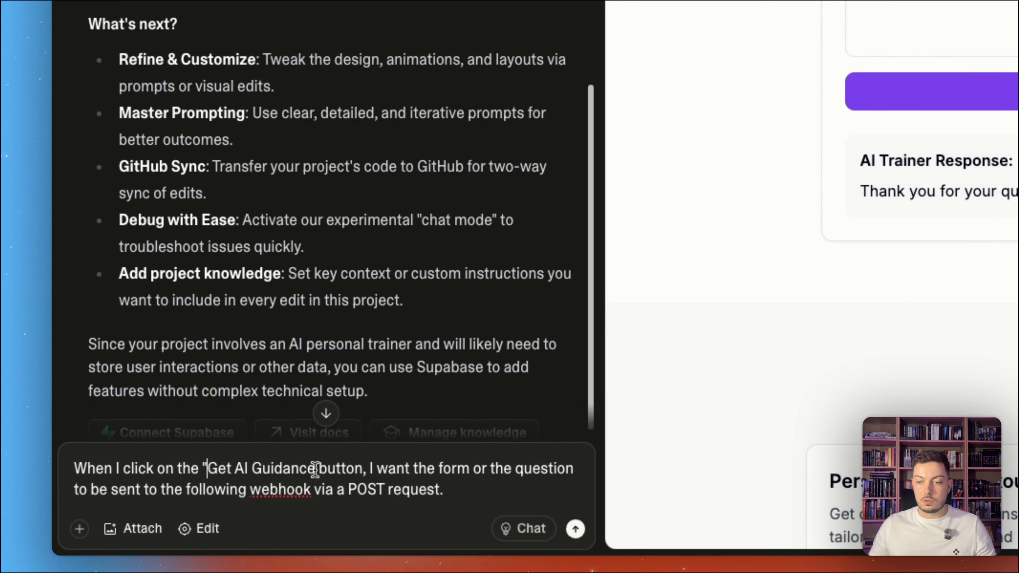
{"action": "left_click", "coordinate": [315, 468]}
{"action": "type", "text": "\""}
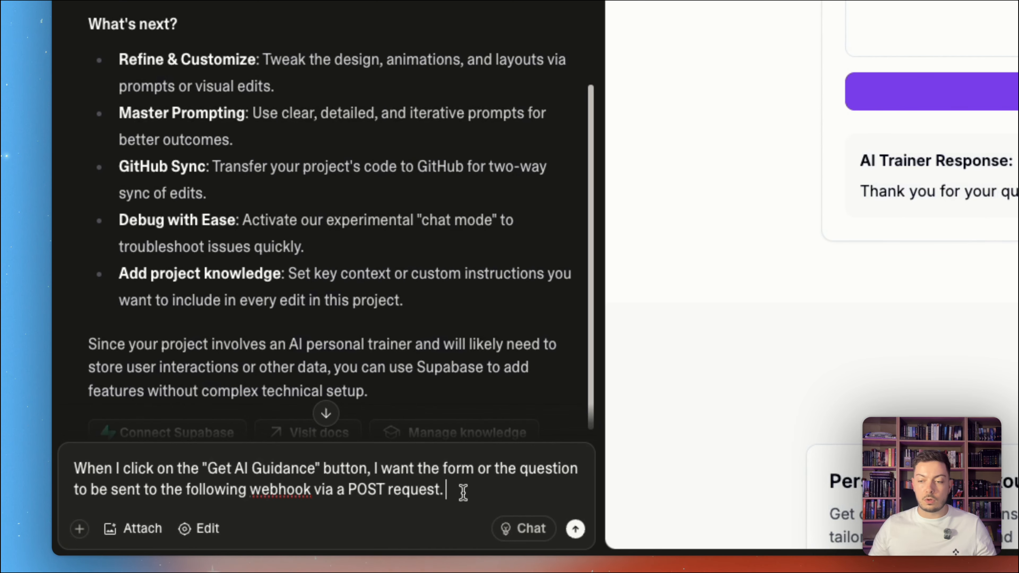
{"action": "key", "text": "BackSpace"}
{"action": "type", "text": ":"}
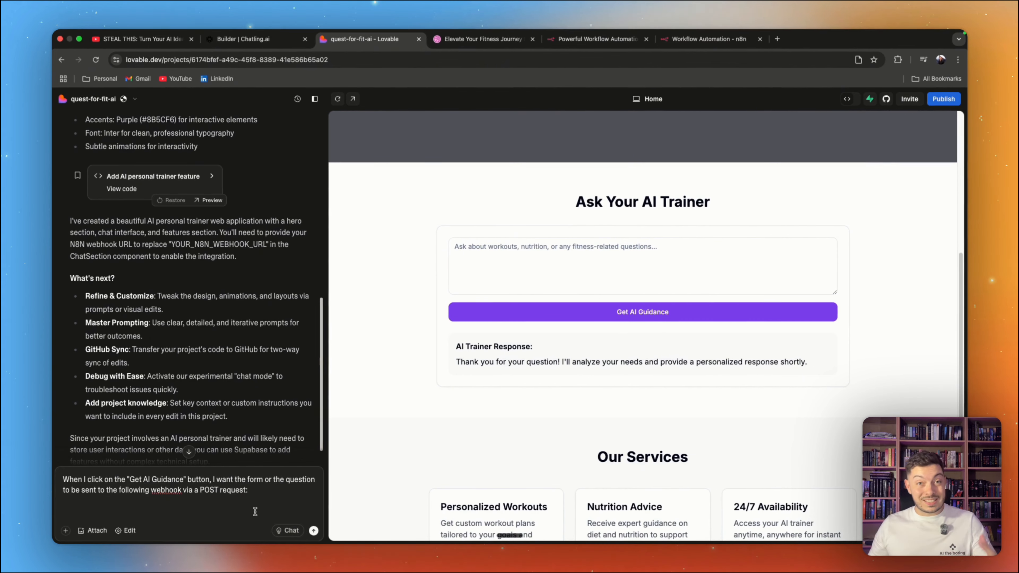
{"action": "key", "text": "shift+Return"}
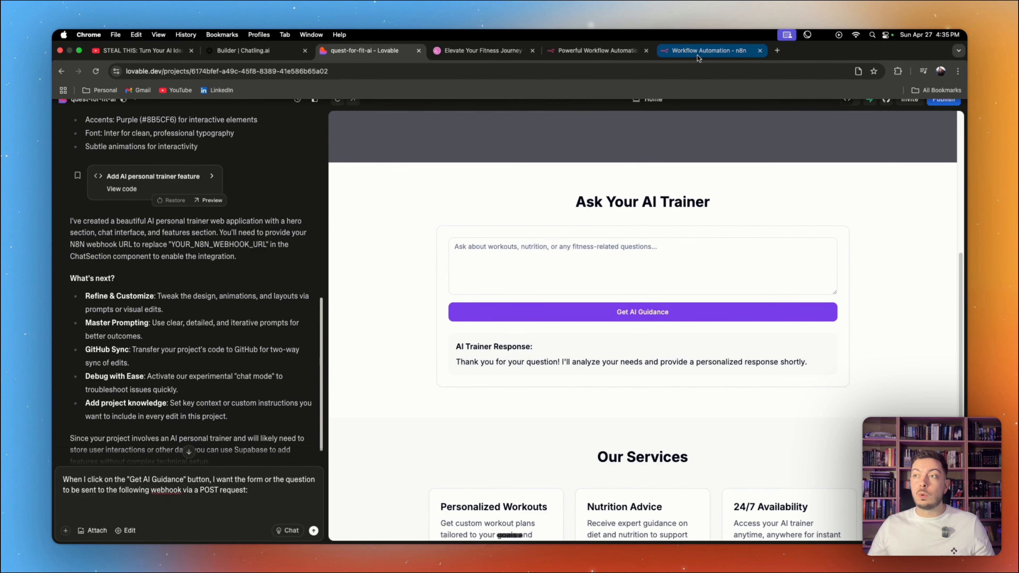
Step: Copy the Webhook node's test URL from n8n, paste it below the text of the Lovable prompt and submit the prompt
{"action": "left_click", "coordinate": [708, 39]}
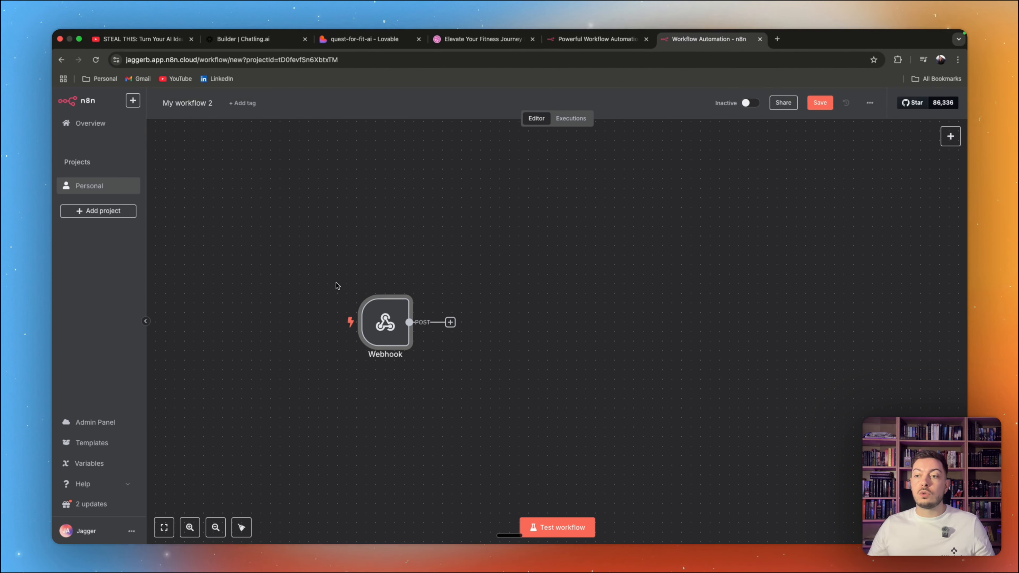
{"action": "double_click", "coordinate": [389, 326]}
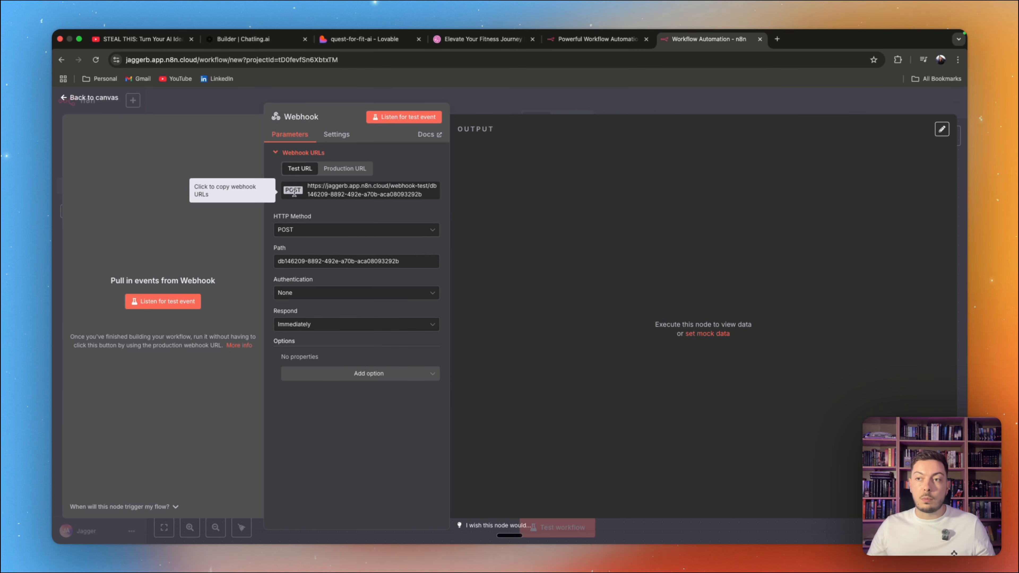
{"action": "left_click", "coordinate": [330, 191]}
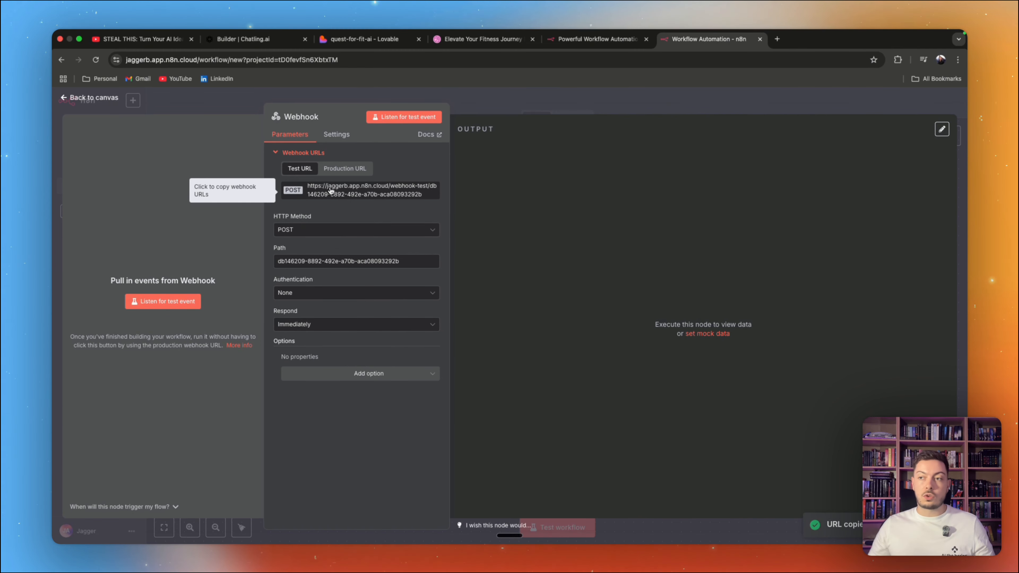
{"action": "left_click", "coordinate": [365, 39]}
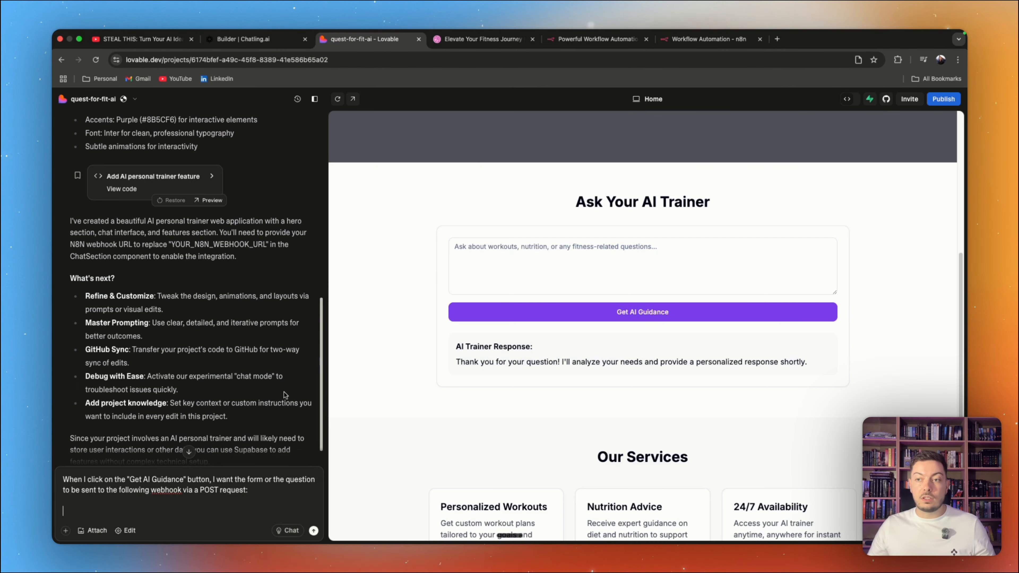
{"action": "key", "text": "super+v"}
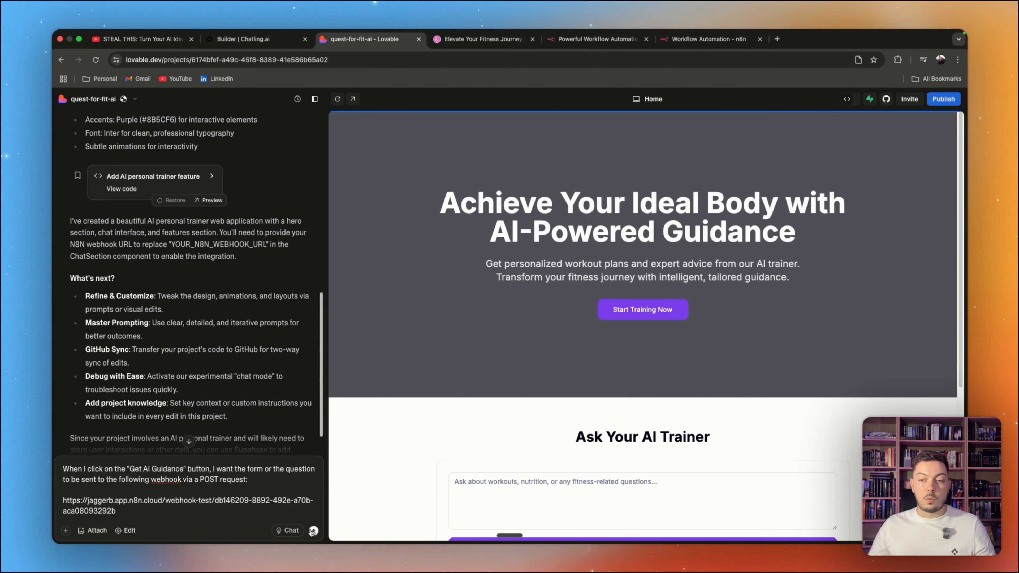
{"action": "left_click", "coordinate": [313, 531]}
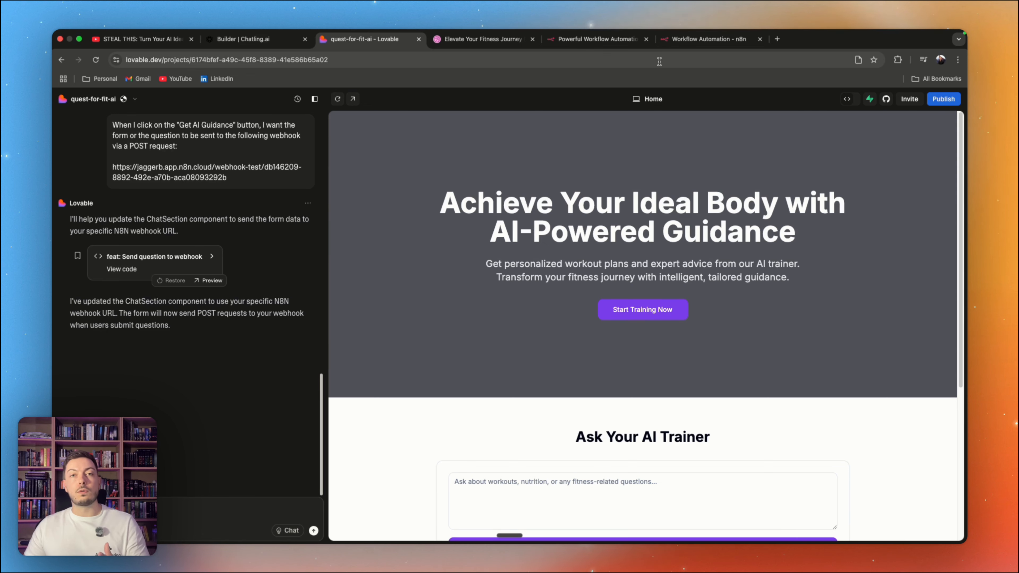
Step: Listen for a Webhook test event in n8n and submit a Lovable preview question asking for muscle-building tips and tricks for a 29-year-old male
{"action": "left_click", "coordinate": [708, 39]}
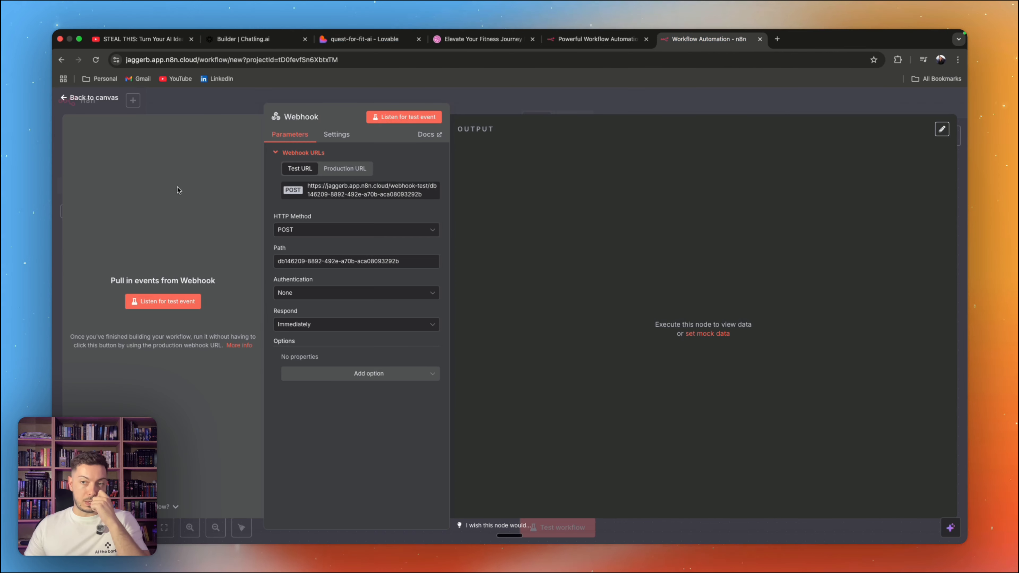
{"action": "left_click", "coordinate": [152, 305]}
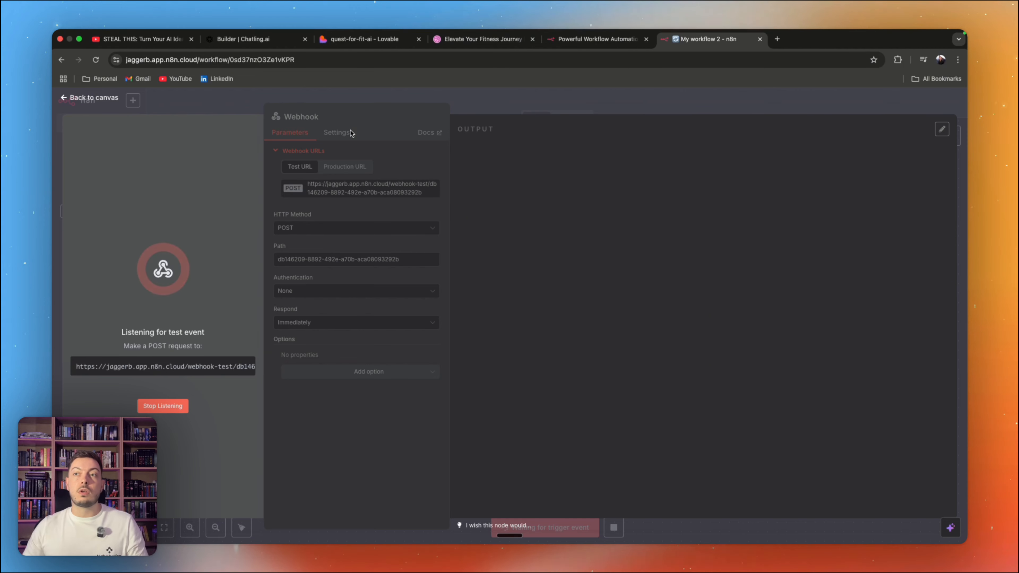
{"action": "left_click", "coordinate": [370, 40]}
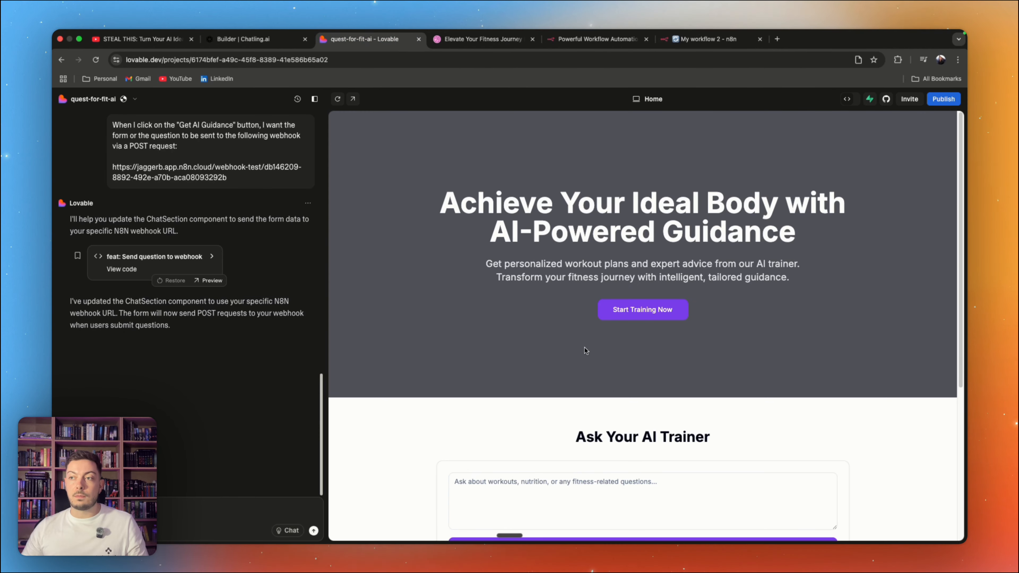
{"action": "scroll", "coordinate": [609, 379], "scroll_direction": "down", "scroll_amount": 5}
{"action": "left_click", "coordinate": [538, 324]}
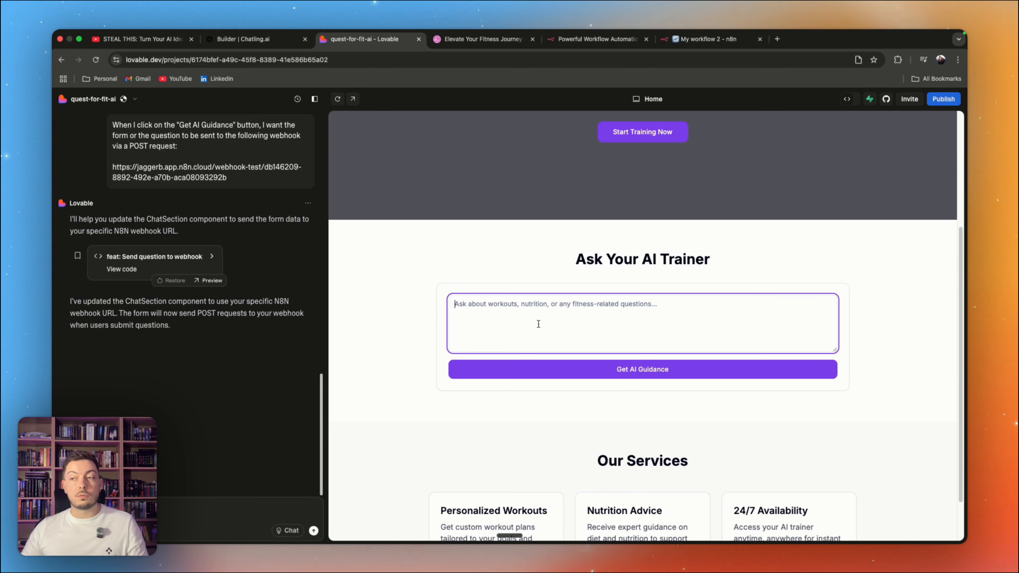
{"action": "key", "text": "alt+space"}
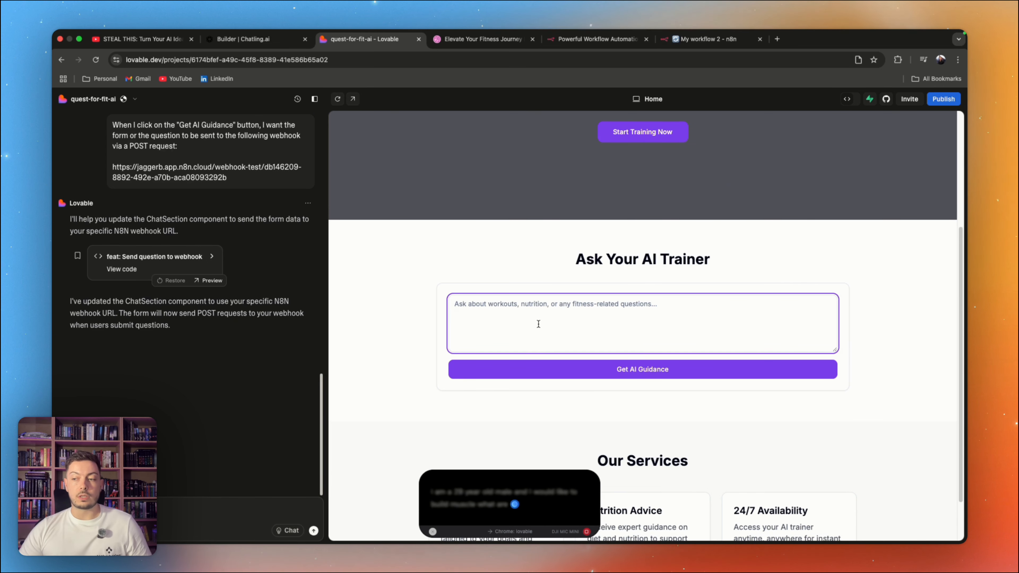
{"action": "key", "text": "alt+space"}
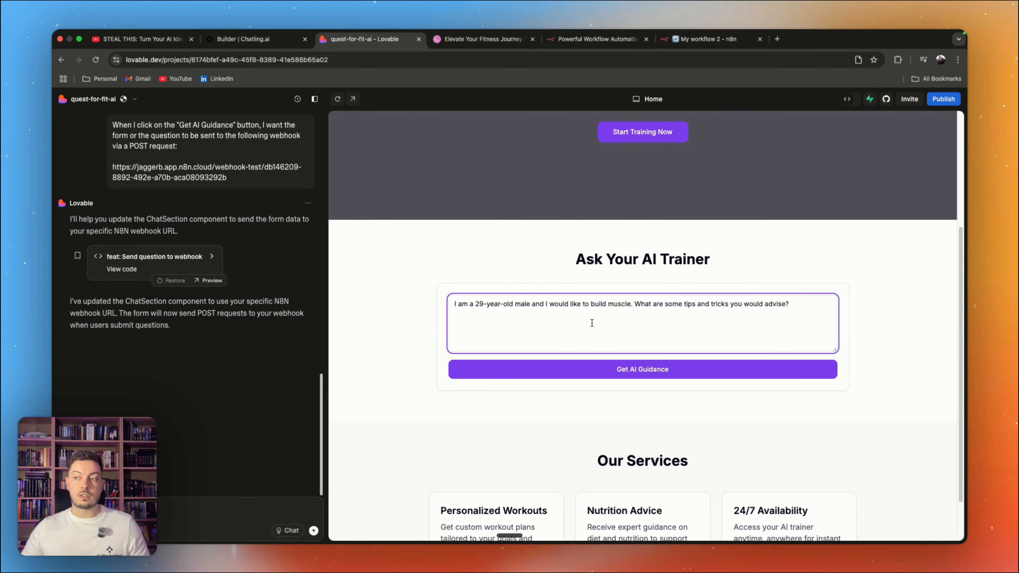
{"action": "left_click", "coordinate": [634, 371]}
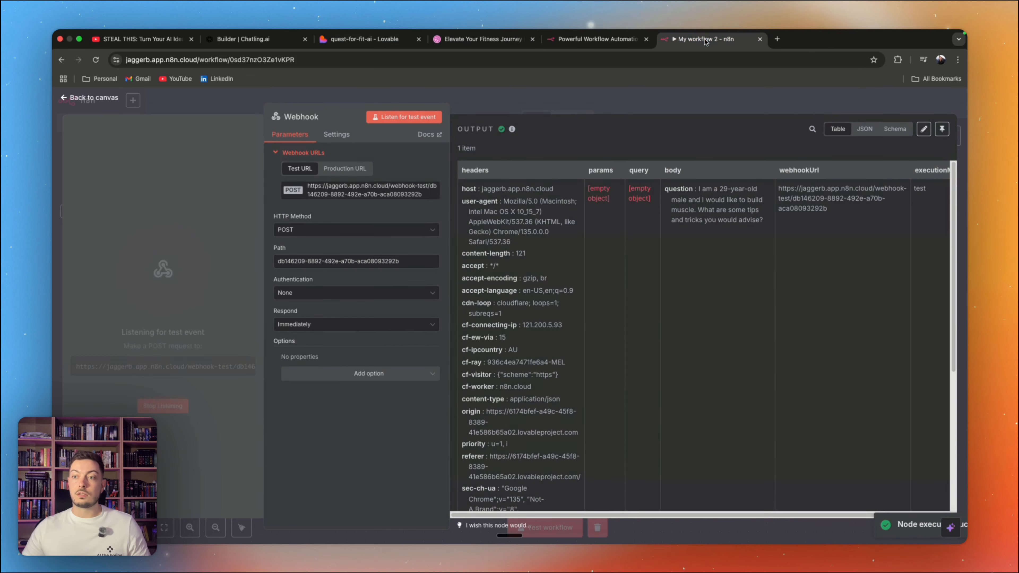
Step: Review the Webhook's output in n8n and add an AI Agent node after it with the prompt source set to Define below
{"action": "left_click", "coordinate": [707, 39]}
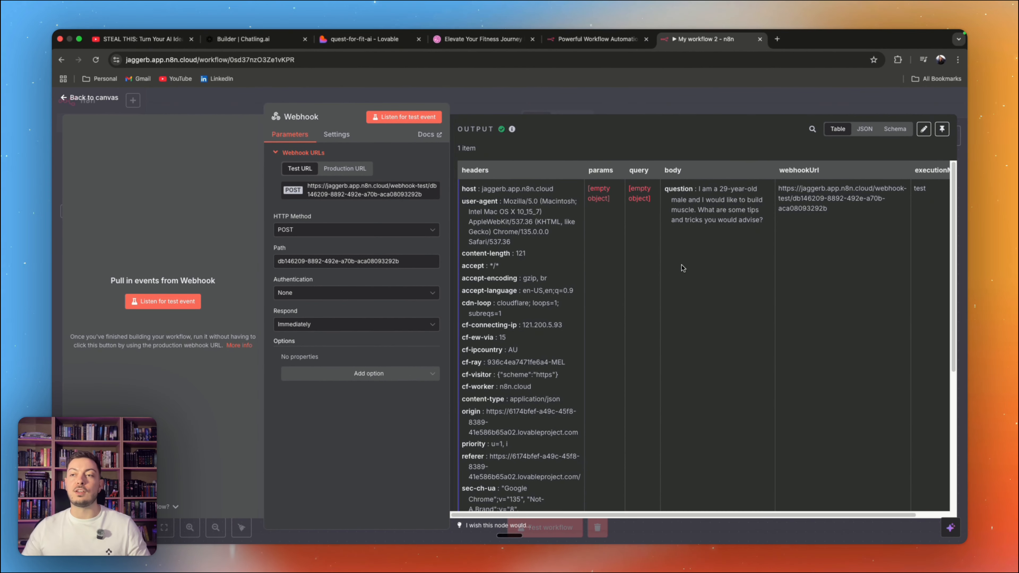
{"action": "left_click", "coordinate": [62, 99]}
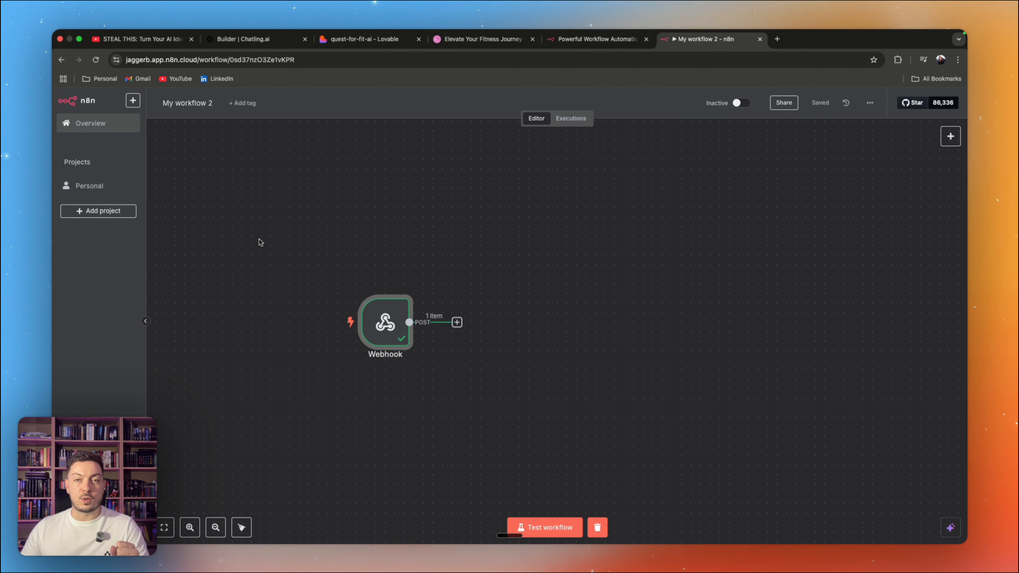
{"action": "left_click", "coordinate": [457, 323]}
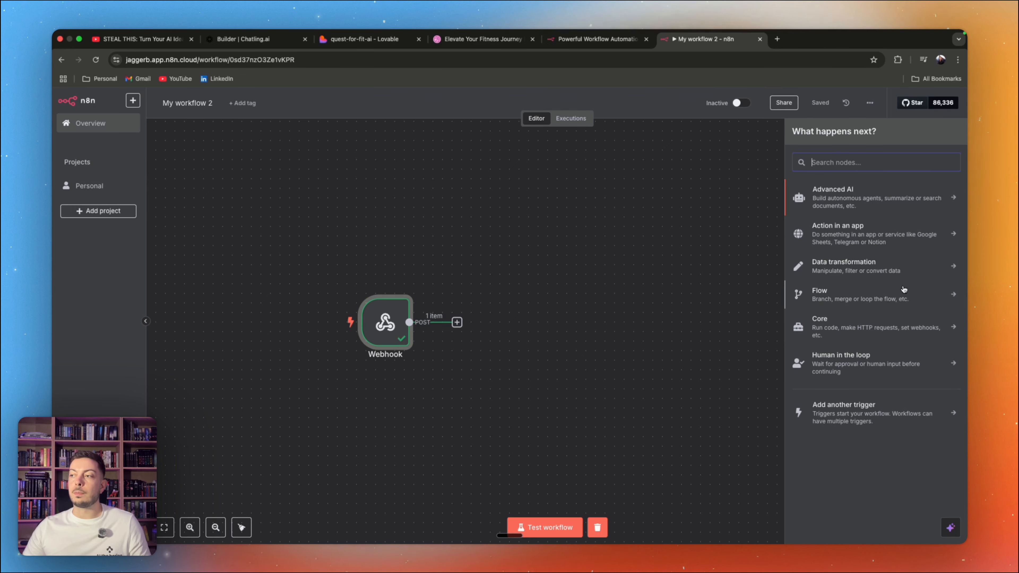
{"action": "type", "text": "agent"}
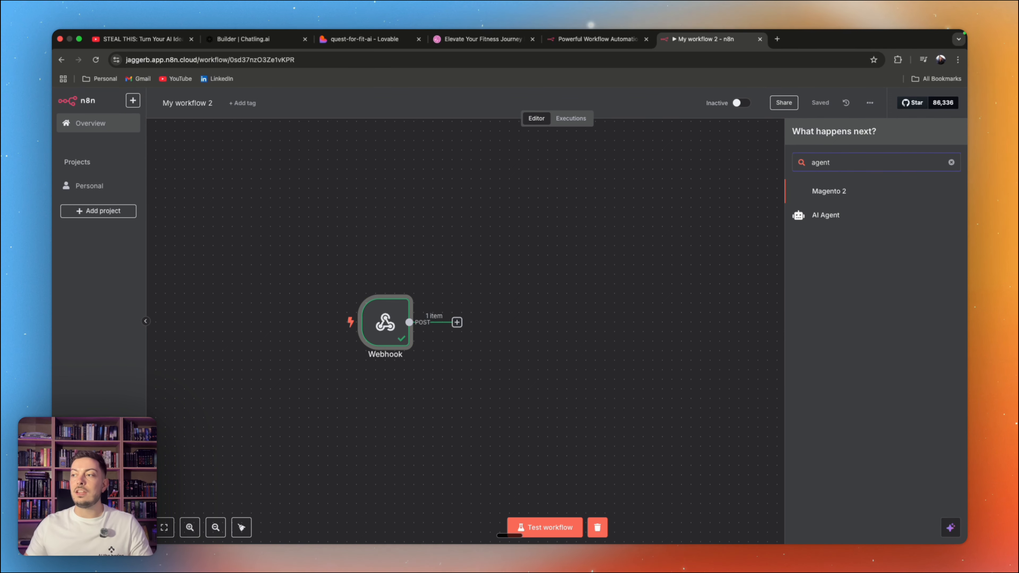
{"action": "left_click", "coordinate": [819, 215]}
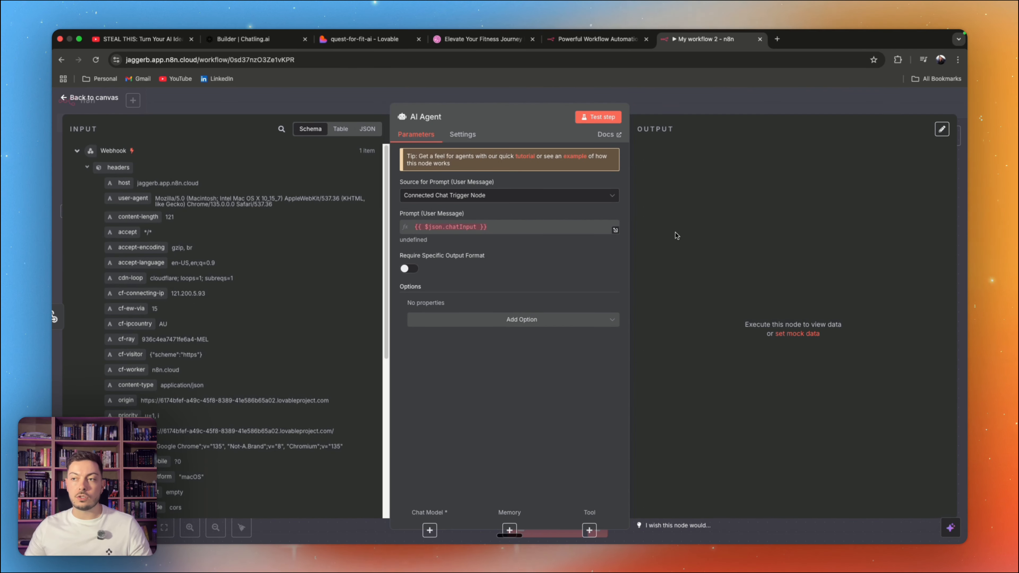
{"action": "left_click", "coordinate": [512, 200]}
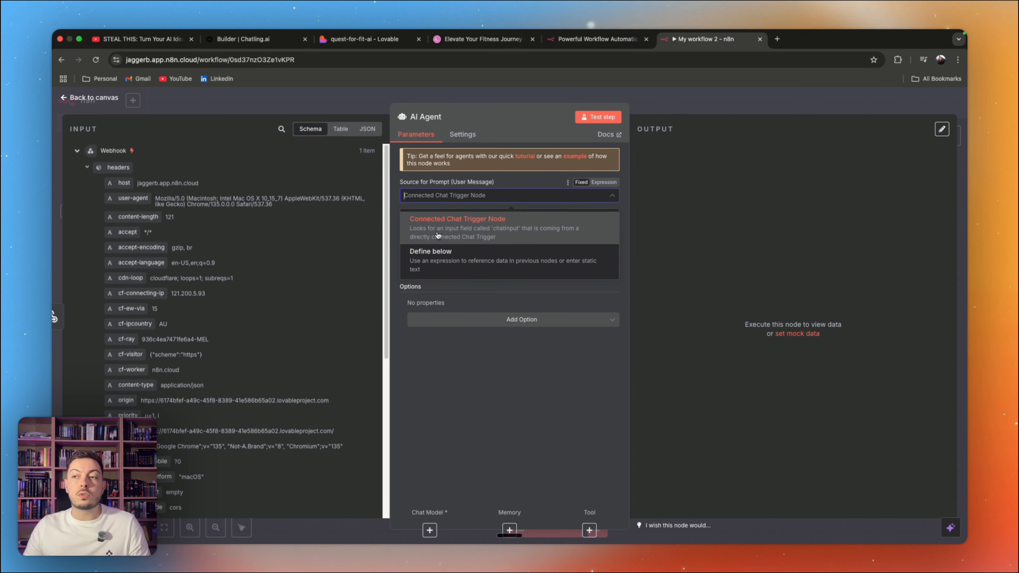
{"action": "left_click", "coordinate": [434, 259]}
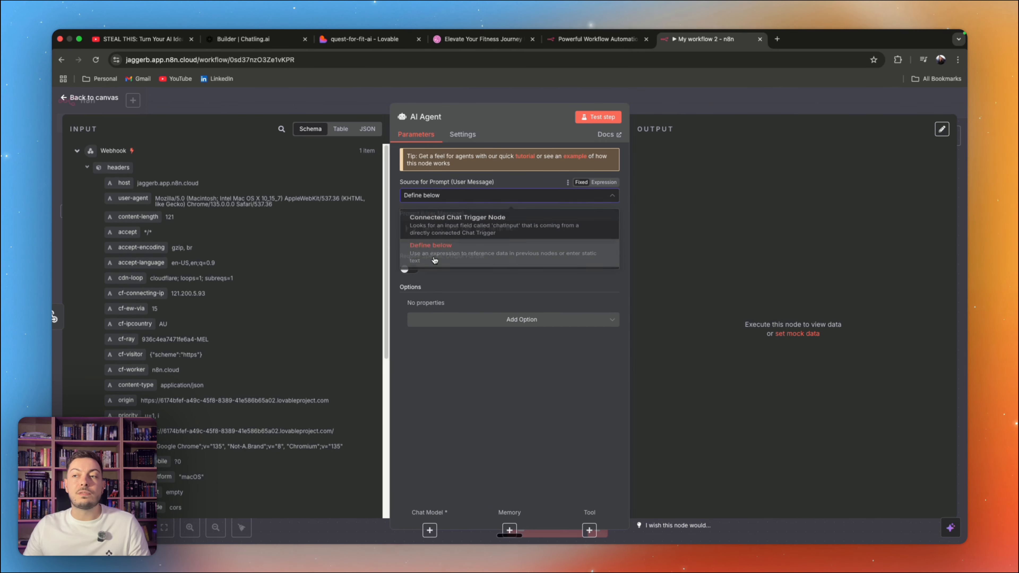
Step: Keep the AI Agent's prompt source at Define below and set the user message to "Question: {{ $json.body.question }}" using the webhook's question field
{"action": "left_click", "coordinate": [467, 195]}
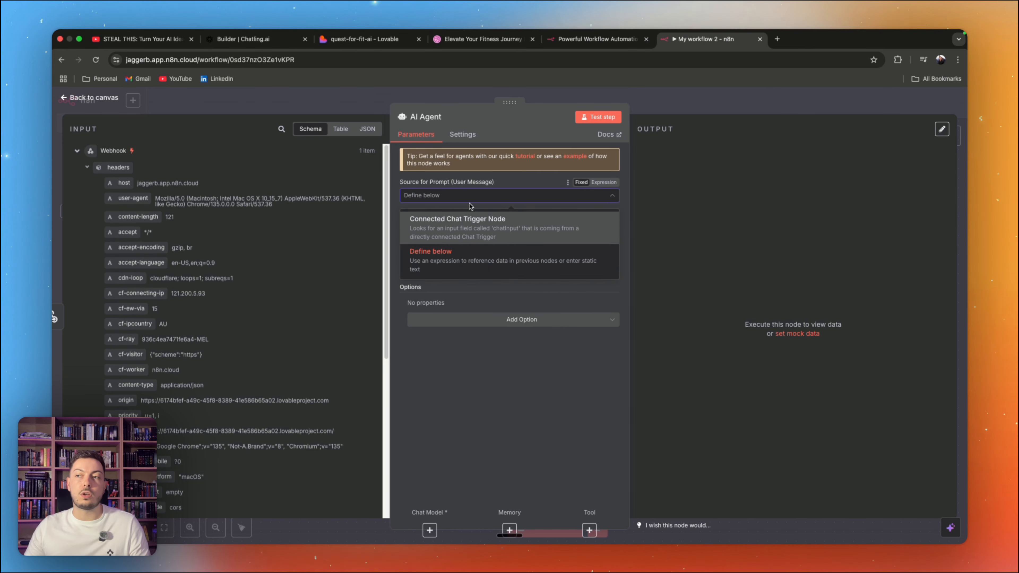
{"action": "left_click", "coordinate": [466, 270]}
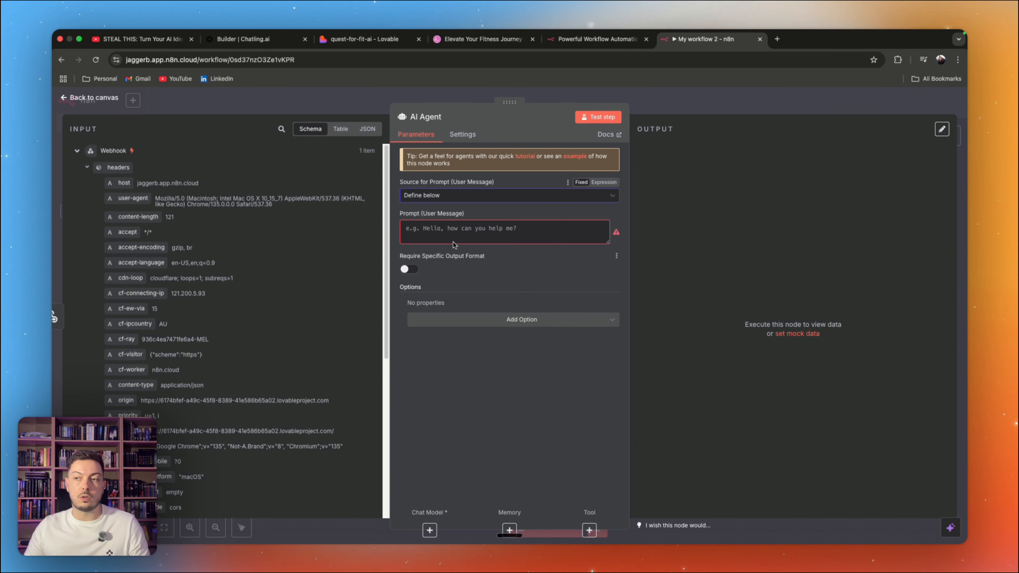
{"action": "left_click", "coordinate": [467, 234]}
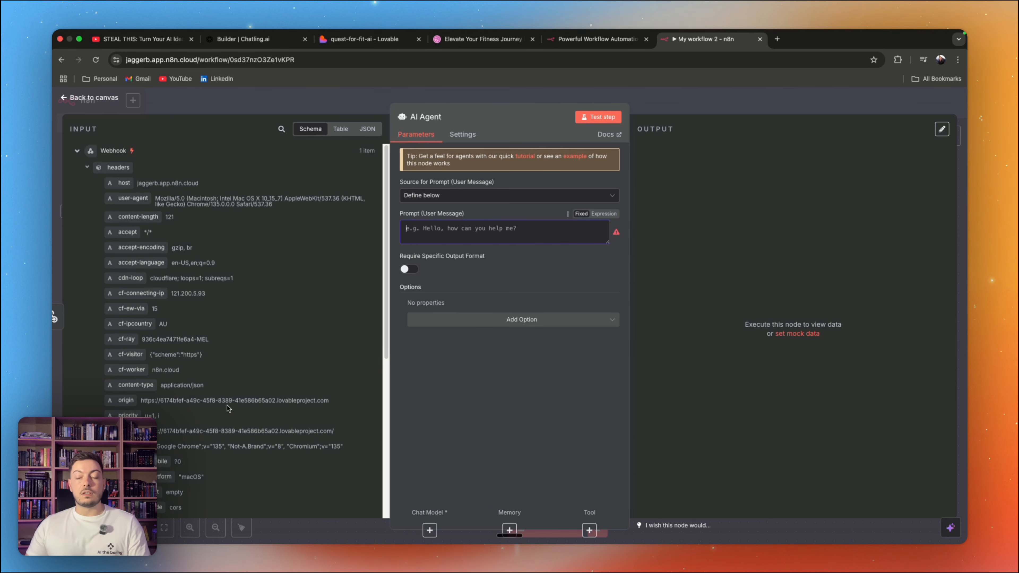
{"action": "scroll", "coordinate": [220, 401], "scroll_direction": "down", "scroll_amount": 8}
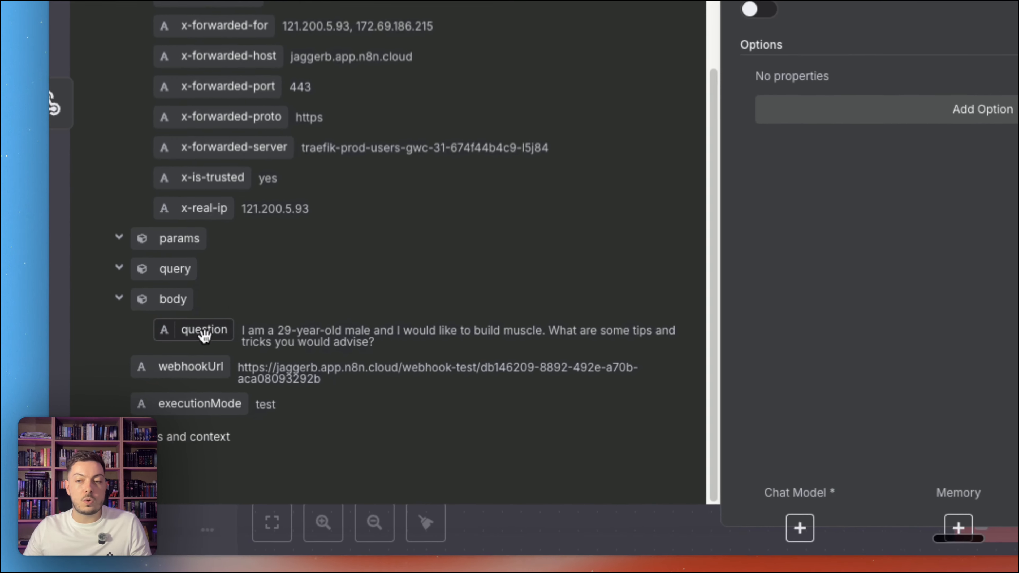
{"action": "left_click_drag", "start_coordinate": [194, 328], "coordinate": [446, 239]}
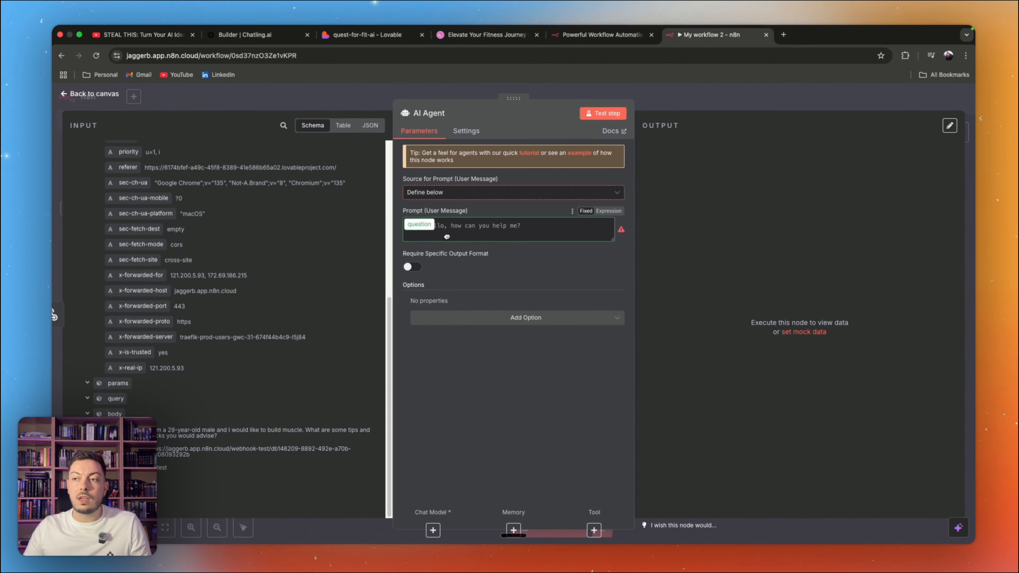
{"action": "left_click", "coordinate": [415, 228]}
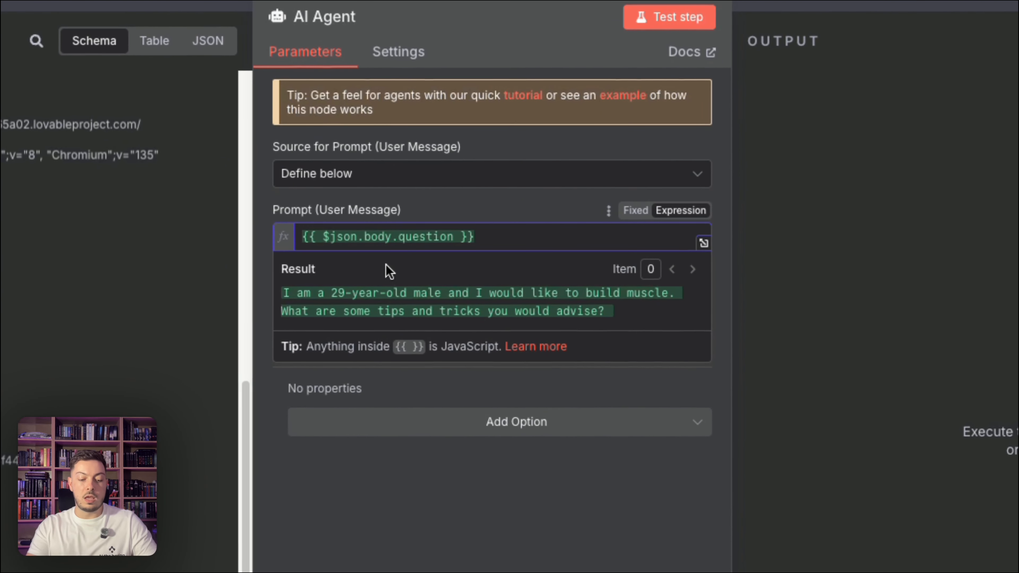
{"action": "type", "text": "Question"}
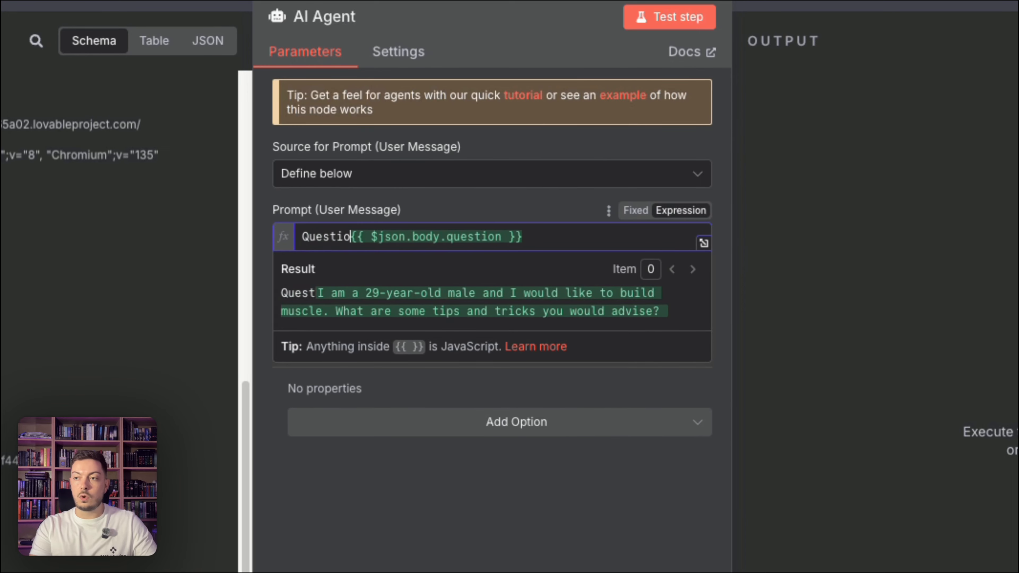
{"action": "type", "text": ":"}
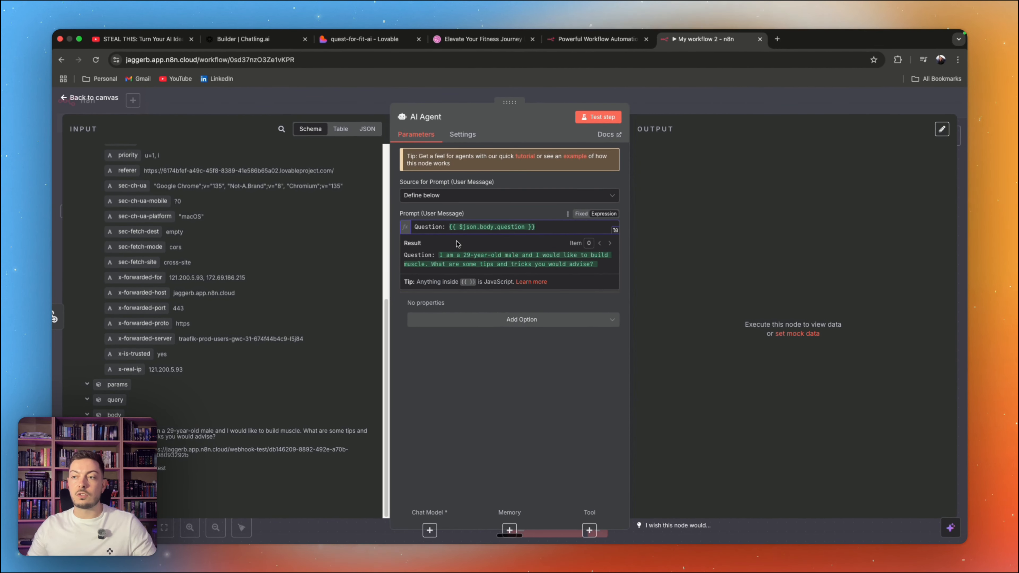
{"action": "left_click", "coordinate": [532, 218]}
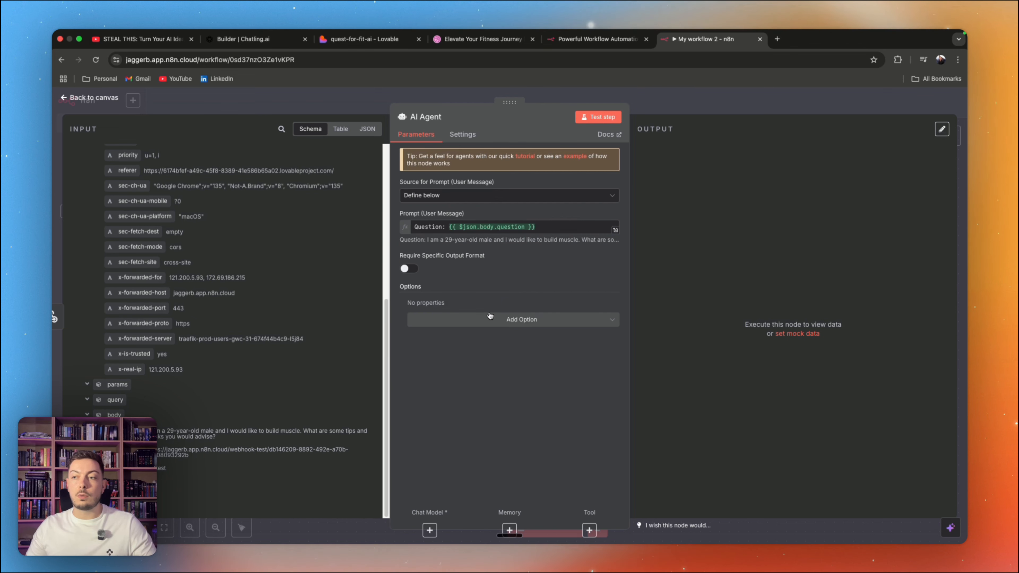
Step: Add a System Message describing an expert AI personal trainer whose job is to create workout and nutrition plans and answer users' questions
{"action": "left_click", "coordinate": [521, 320]}
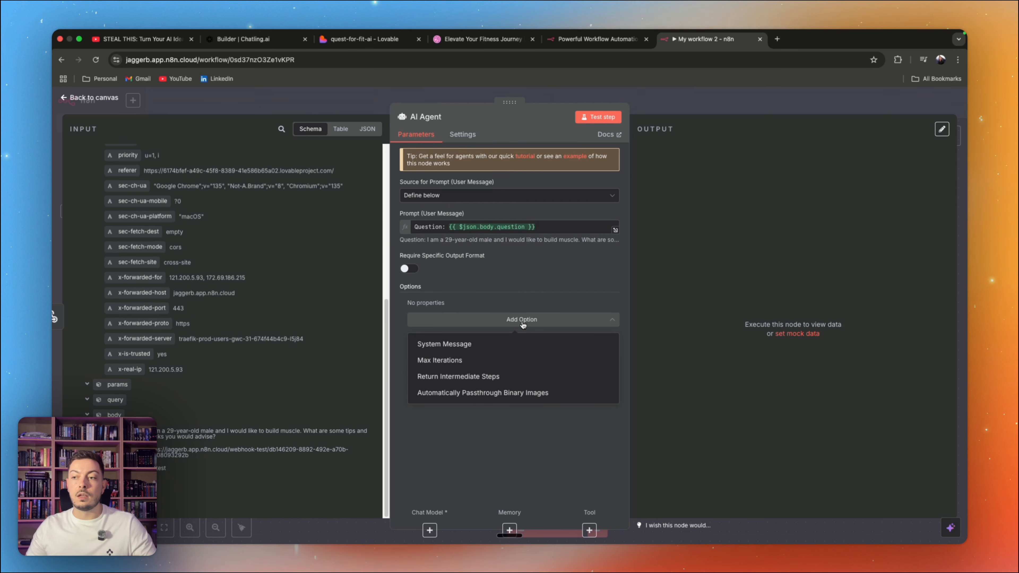
{"action": "left_click", "coordinate": [461, 342]}
{"action": "left_click", "coordinate": [541, 323]}
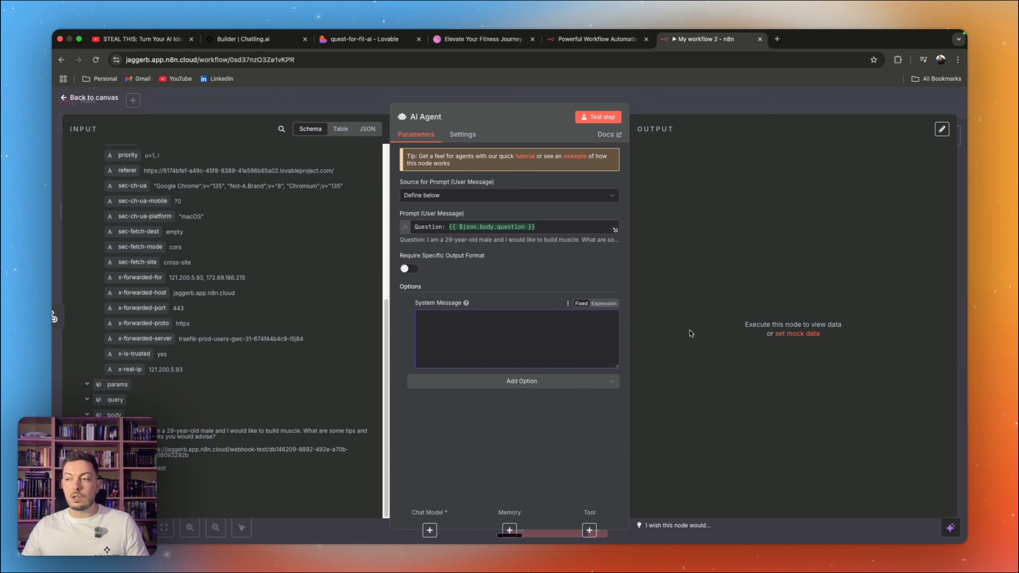
{"action": "key", "text": "alt+space"}
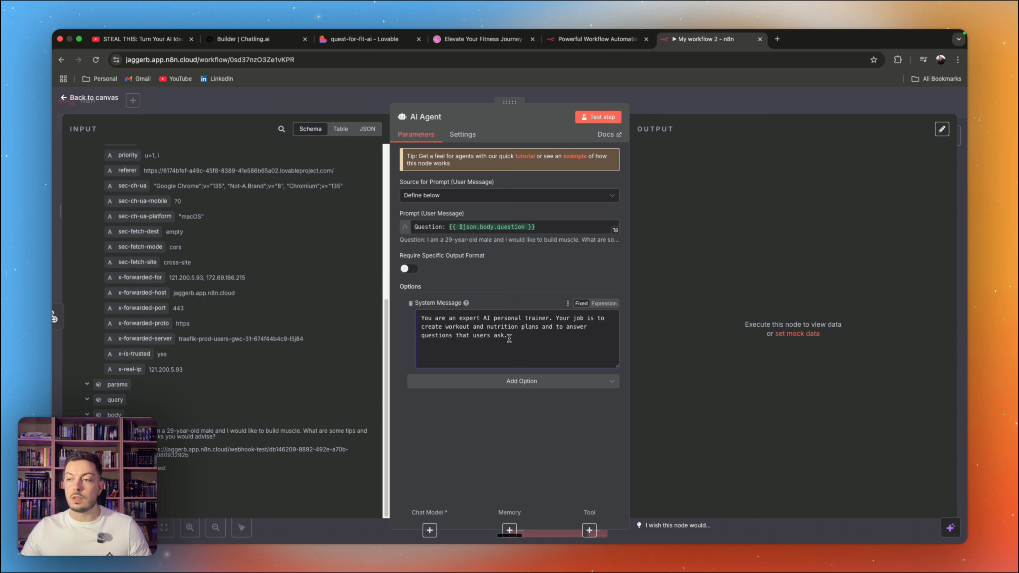
Step: Insert a "# Role" heading line above the text of the system message
{"action": "left_click", "coordinate": [421, 318]}
{"action": "key", "text": "Return"}
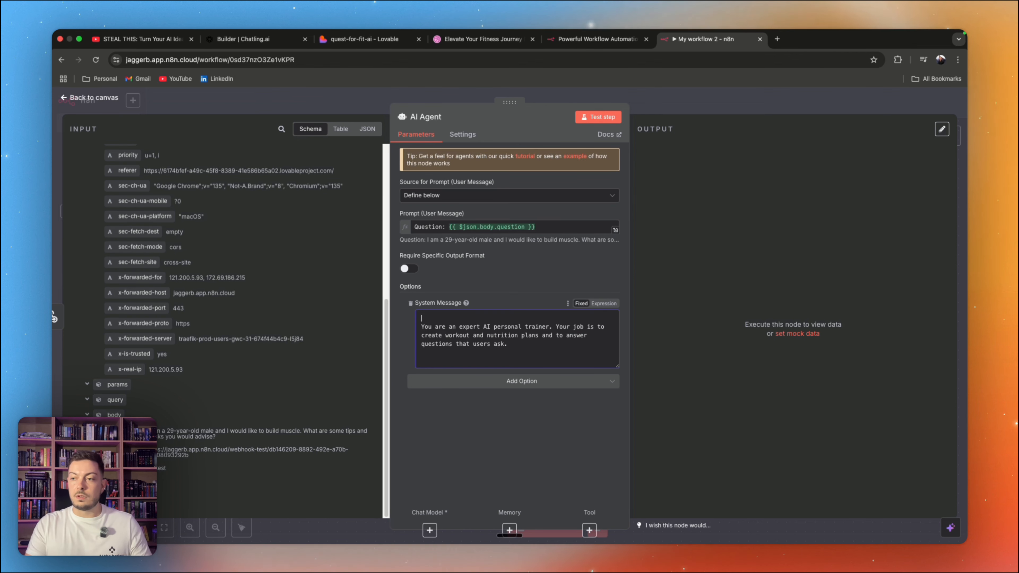
{"action": "type", "text": "# Role"}
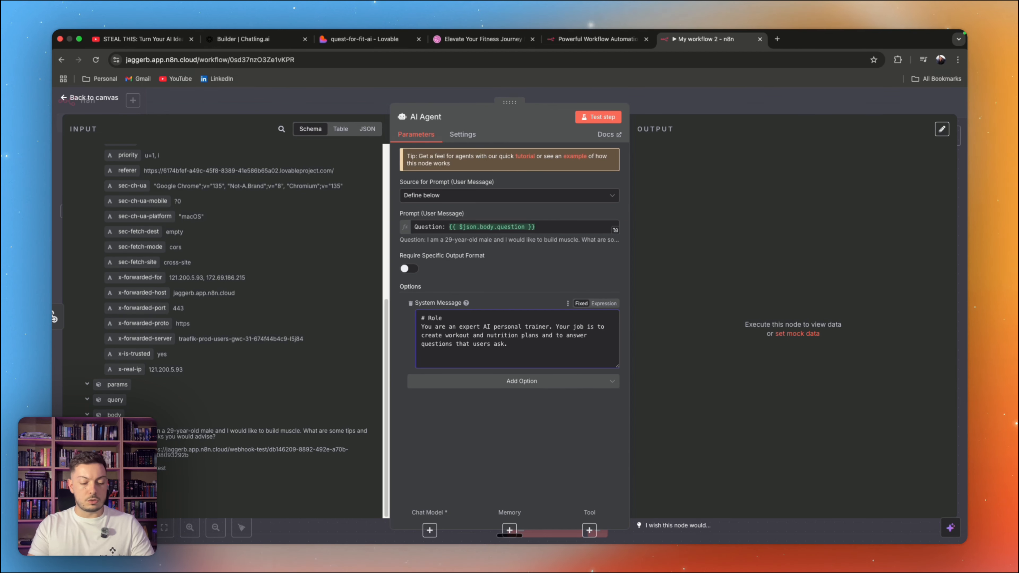
Step: Add an "# Output" section asking for a casual conversational tone, spartan language, no extra information and motivational answers, and enlarge the system message box
{"action": "key", "text": "Return"}
{"action": "key", "text": "Return"}
{"action": "type", "text": "# "}
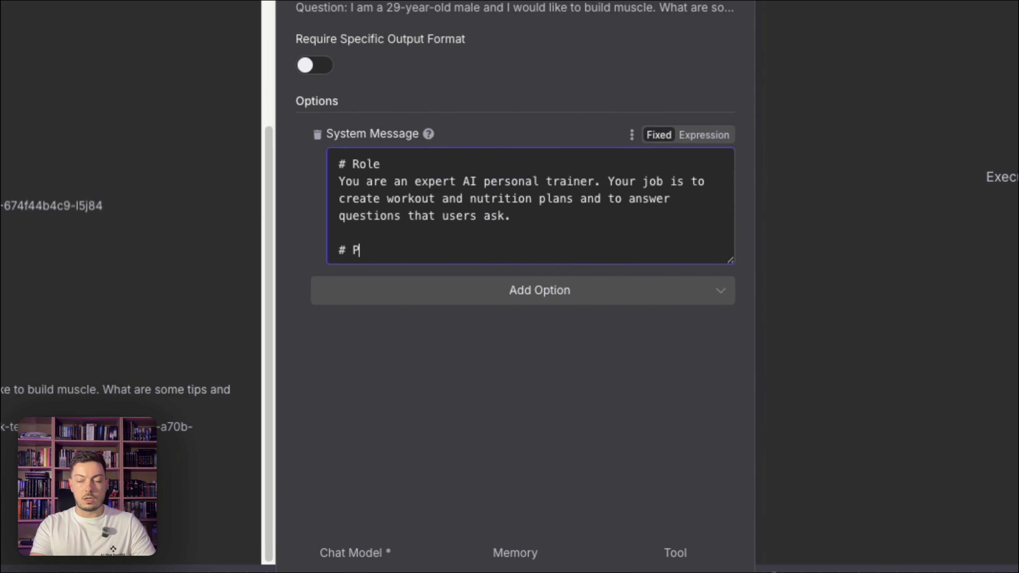
{"action": "type", "text": "Output"}
{"action": "key", "text": "Return"}
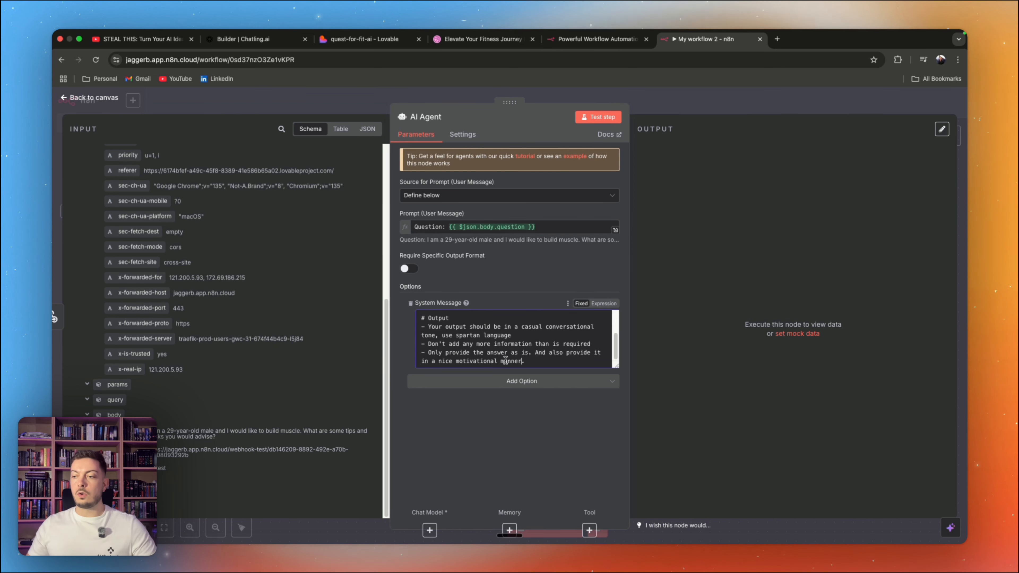
{"action": "left_click_drag", "start_coordinate": [616, 365], "coordinate": [614, 428]}
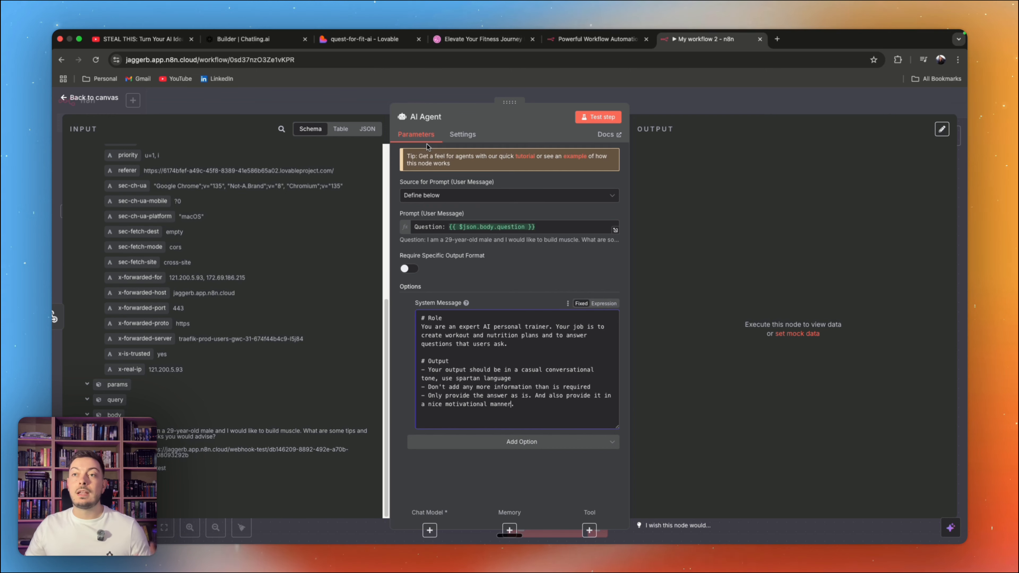
Step: Switch to Chatling, examine the personal trainer prompt in Group #8 of the chatbot flow, and return to the n8n workflow
{"action": "left_click", "coordinate": [254, 44]}
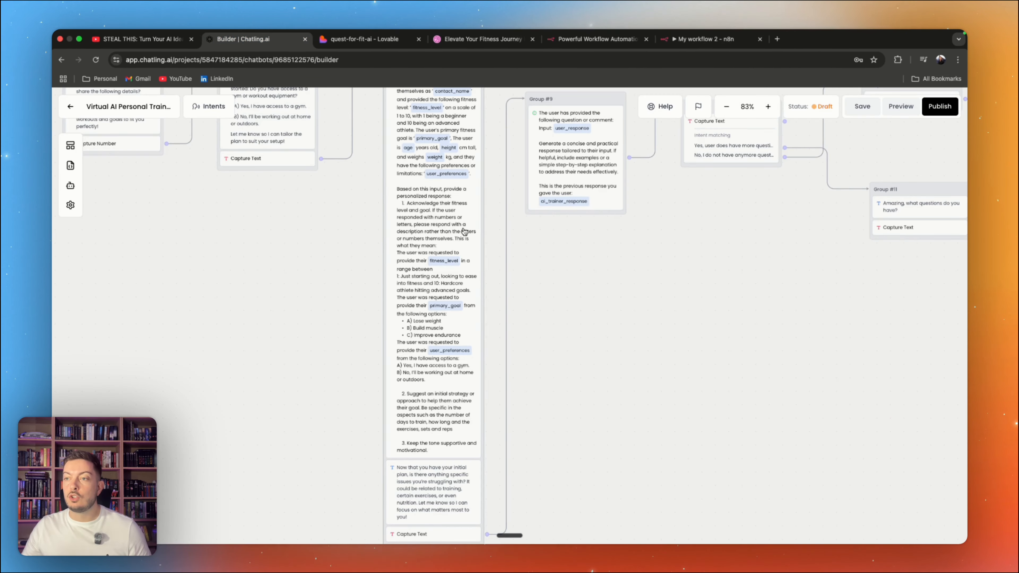
{"action": "left_click_drag", "start_coordinate": [347, 204], "coordinate": [348, 265]}
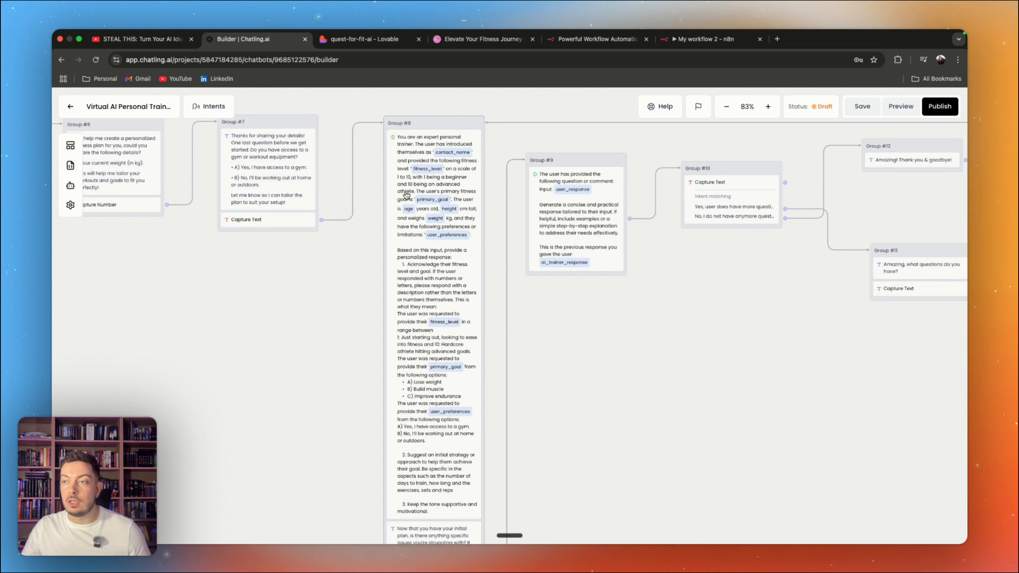
{"action": "scroll", "coordinate": [406, 195], "scroll_direction": "down", "scroll_amount": 2}
{"action": "scroll", "coordinate": [406, 195], "scroll_direction": "right", "scroll_amount": 4}
{"action": "scroll", "coordinate": [406, 195], "scroll_direction": "up", "scroll_amount": 4}
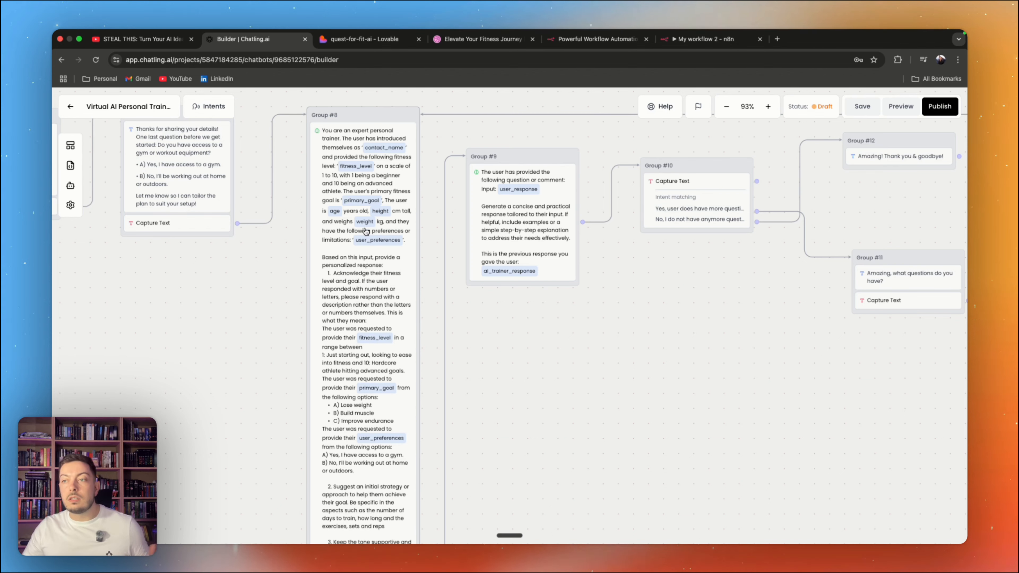
{"action": "scroll", "coordinate": [291, 138], "scroll_direction": "down", "scroll_amount": 5}
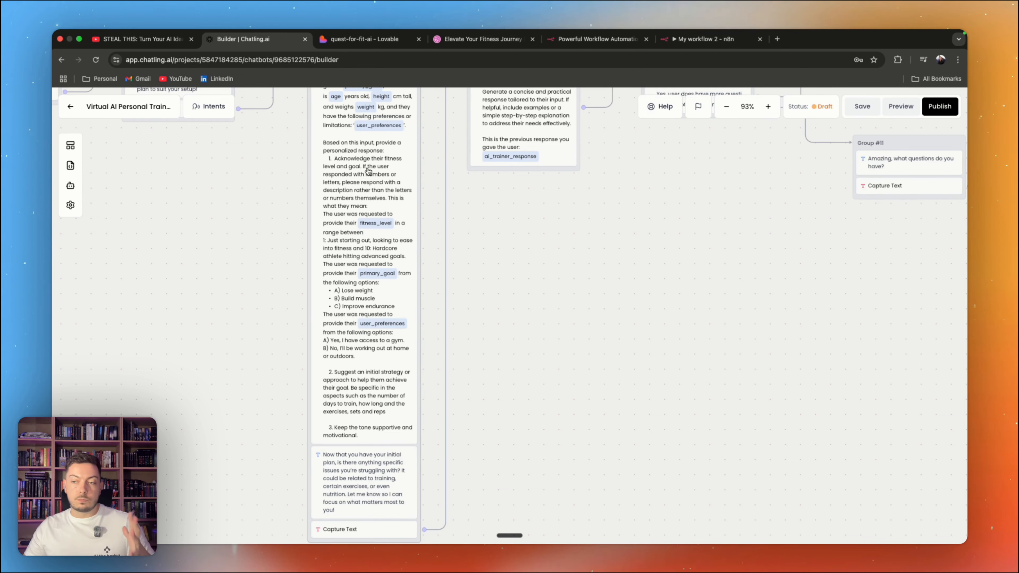
{"action": "left_click", "coordinate": [706, 50]}
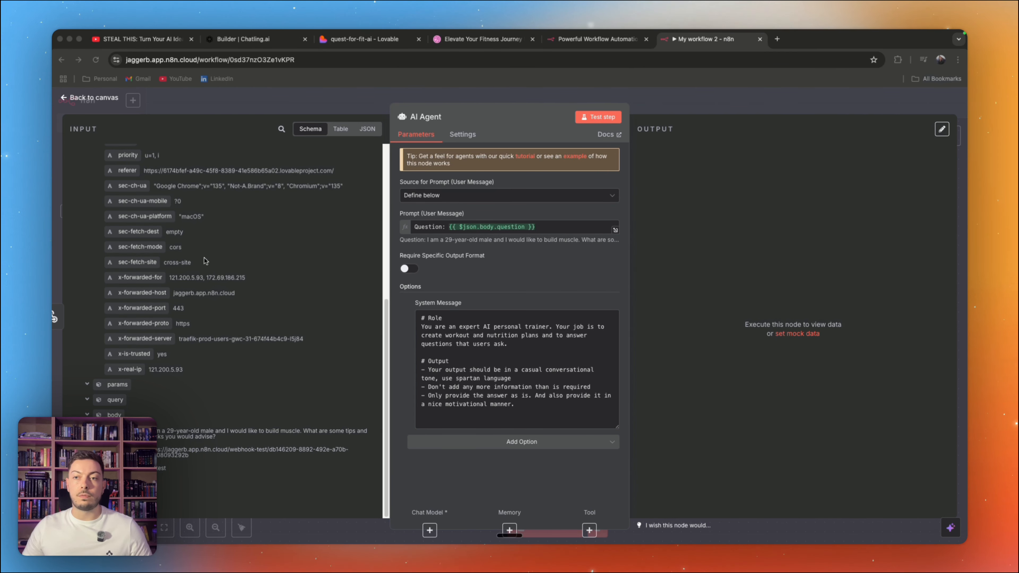
Step: Go back to the canvas and attach an OpenAI Chat Model to the AI Agent, keeping the OpenAi account credential
{"action": "left_click", "coordinate": [67, 100]}
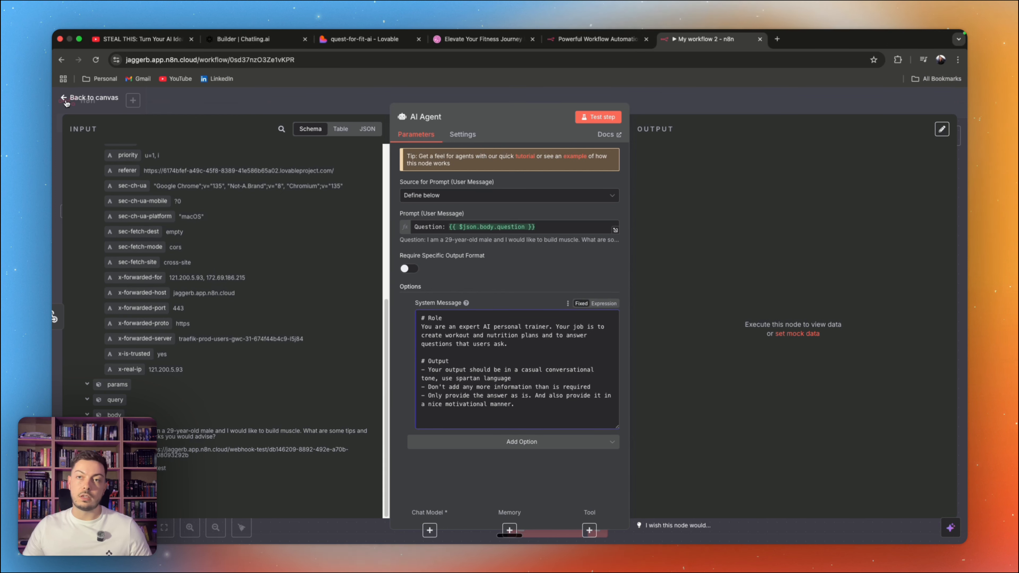
{"action": "left_click", "coordinate": [66, 100]}
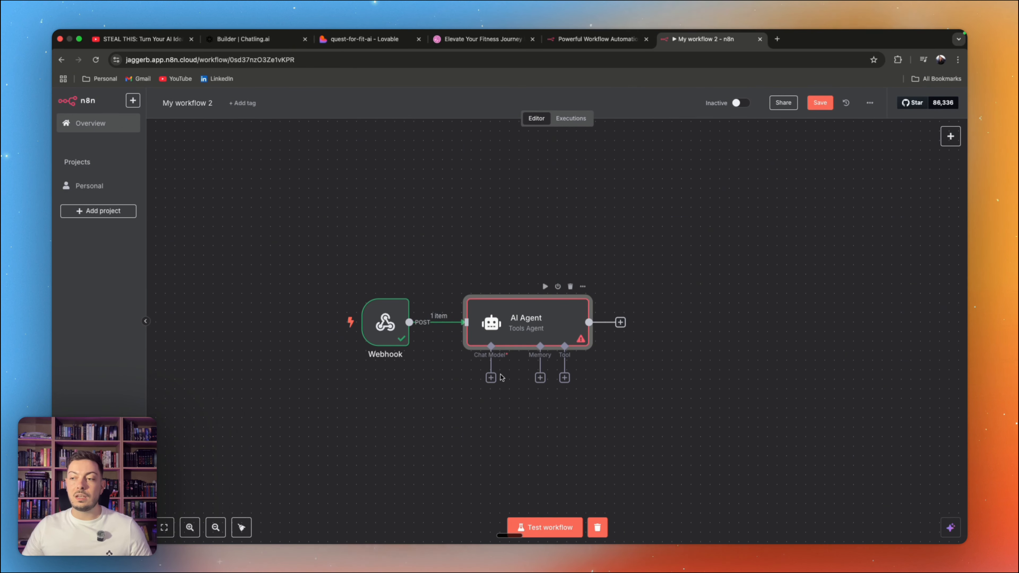
{"action": "left_click", "coordinate": [491, 378]}
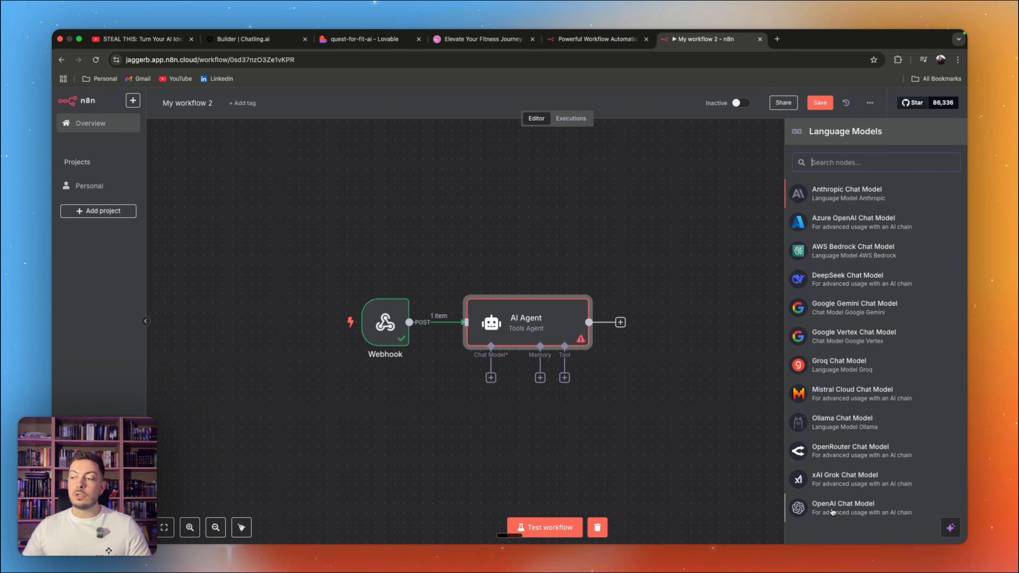
{"action": "left_click", "coordinate": [843, 506]}
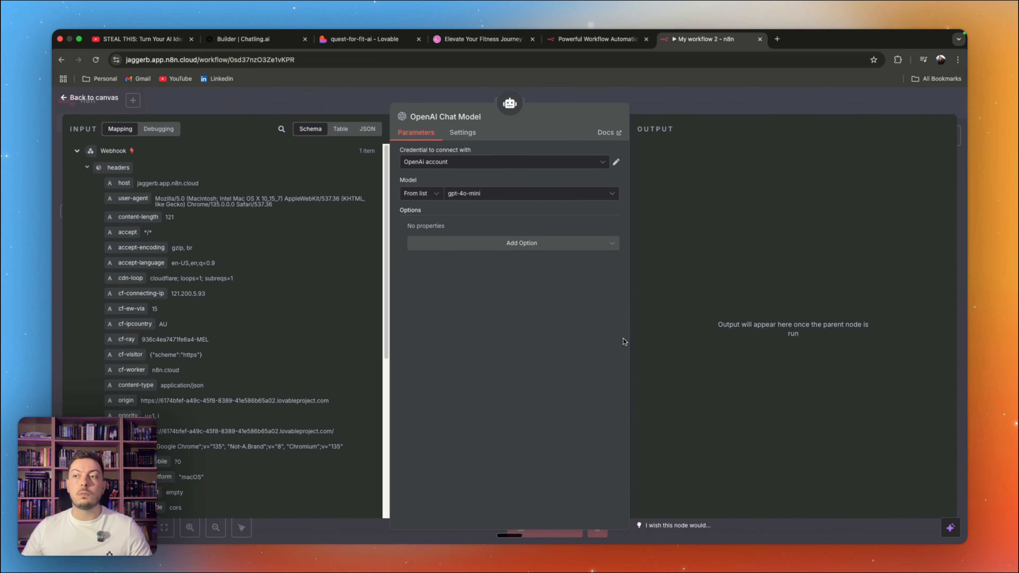
{"action": "left_click", "coordinate": [475, 166]}
{"action": "left_click", "coordinate": [475, 167]}
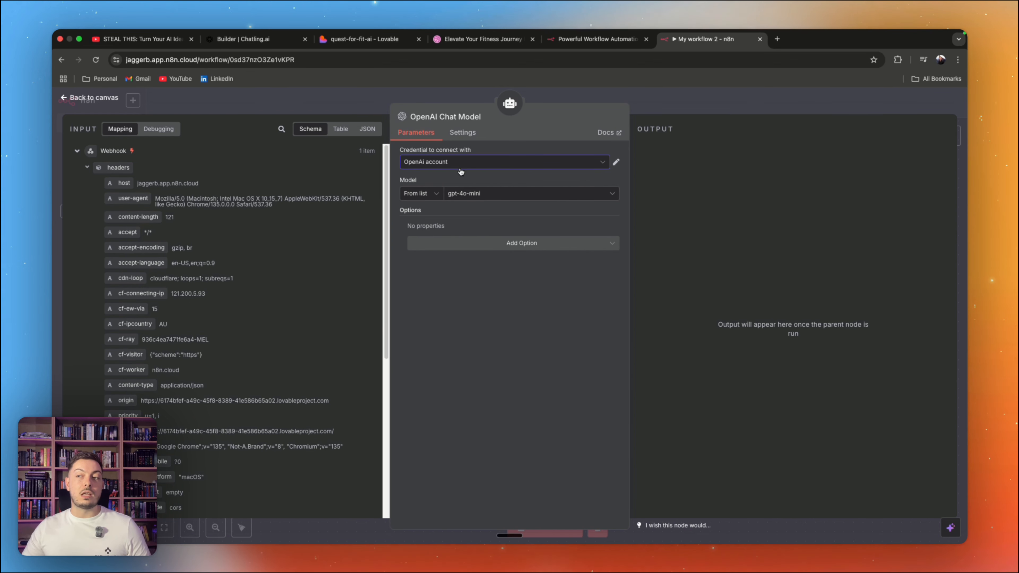
Step: Set the OpenAI Chat Model's model to gpt-4o, return to the canvas and align the node below the AI Agent
{"action": "left_click", "coordinate": [476, 201]}
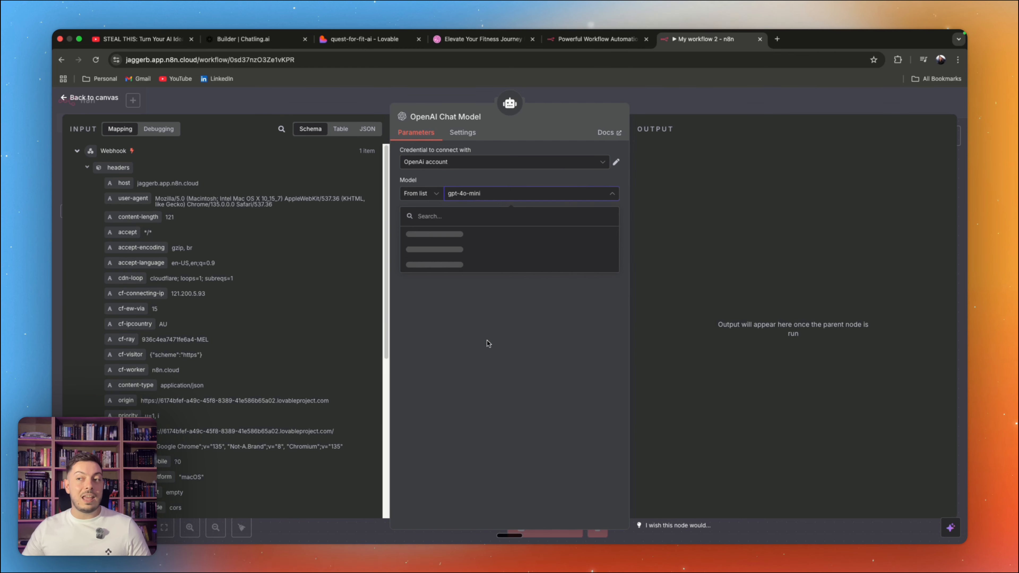
{"action": "scroll", "coordinate": [475, 286], "scroll_direction": "down", "scroll_amount": 2}
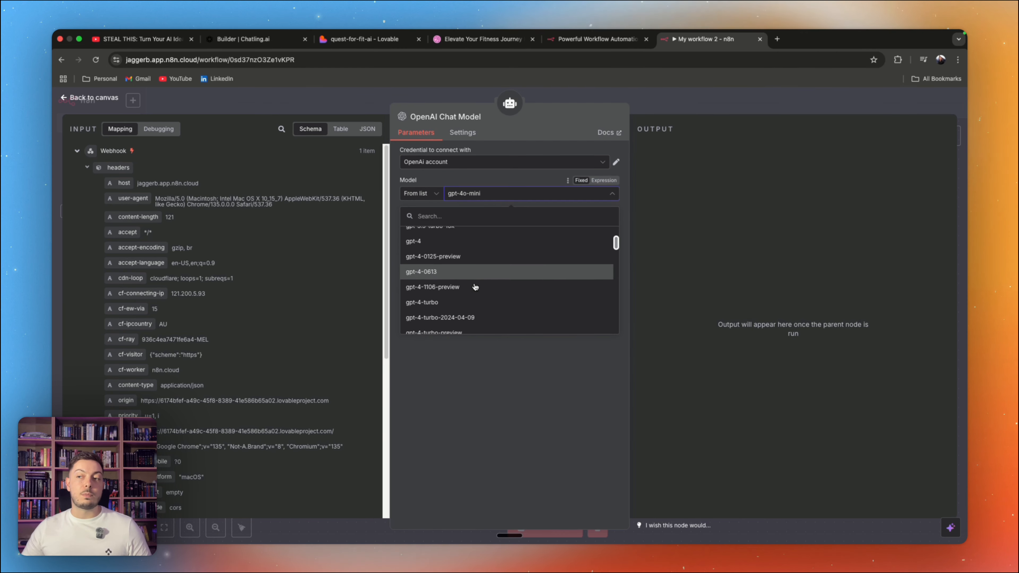
{"action": "scroll", "coordinate": [476, 287], "scroll_direction": "up", "scroll_amount": 3}
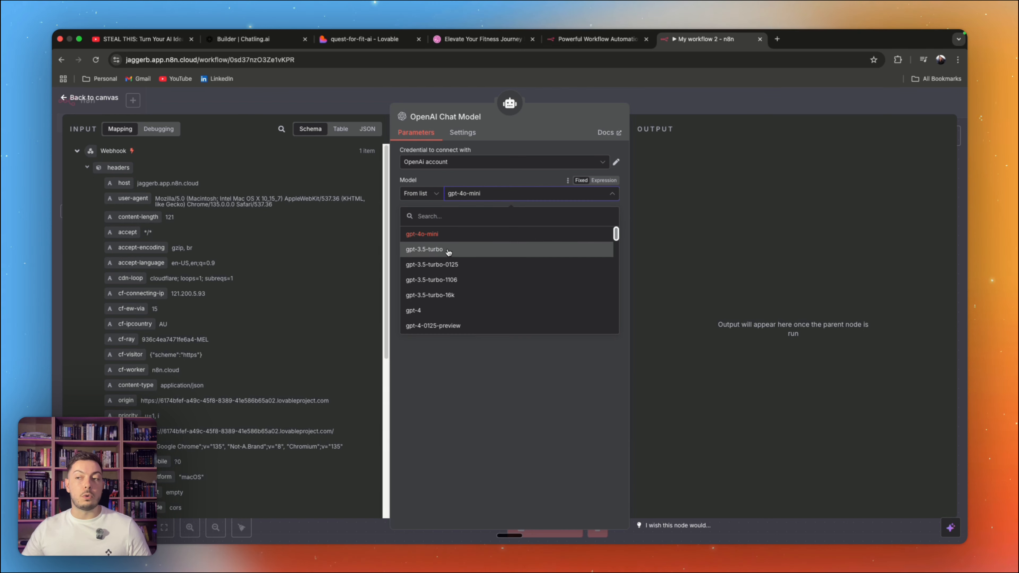
{"action": "scroll", "coordinate": [445, 253], "scroll_direction": "down", "scroll_amount": 2}
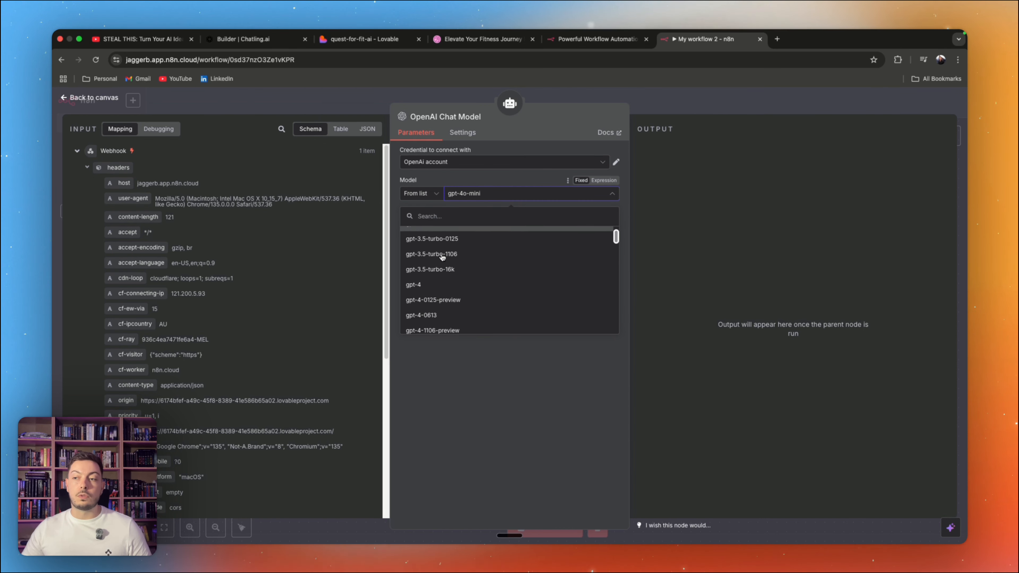
{"action": "scroll", "coordinate": [443, 257], "scroll_direction": "down", "scroll_amount": 5}
{"action": "left_click", "coordinate": [441, 303]}
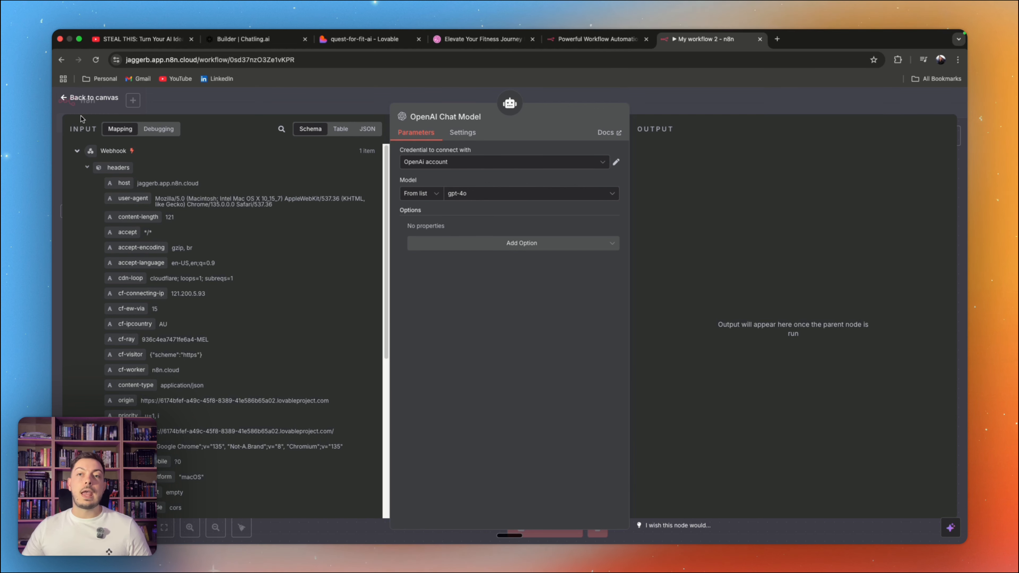
{"action": "left_click", "coordinate": [92, 97]}
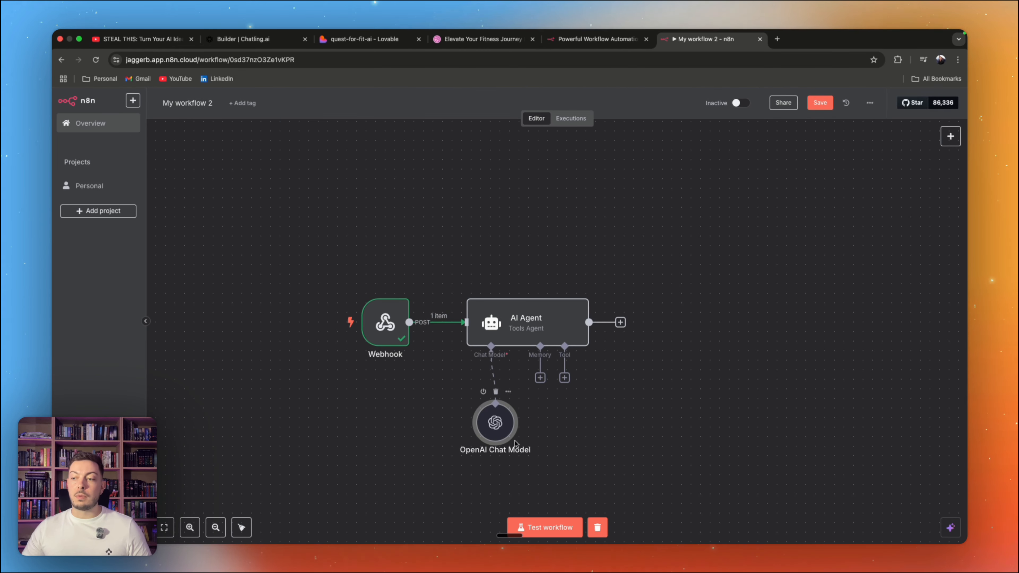
{"action": "mouse_move", "coordinate": [505, 432]}
{"action": "left_mouse_down"}
{"action": "mouse_move", "coordinate": [486, 451]}
{"action": "mouse_move", "coordinate": [495, 423]}
{"action": "mouse_move", "coordinate": [524, 432]}
{"action": "mouse_move", "coordinate": [494, 432]}
{"action": "left_mouse_up"}
Step: Test the AI Agent step on the webhook question and add "Only return the answer. Nothing else." to the system message's Output section
{"action": "double_click", "coordinate": [518, 329]}
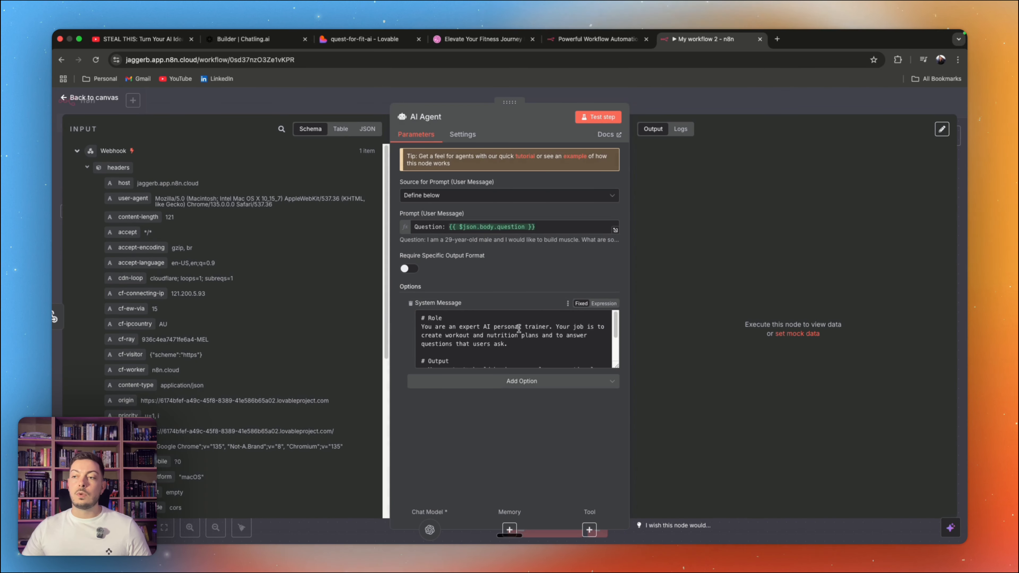
{"action": "left_click", "coordinate": [590, 120]}
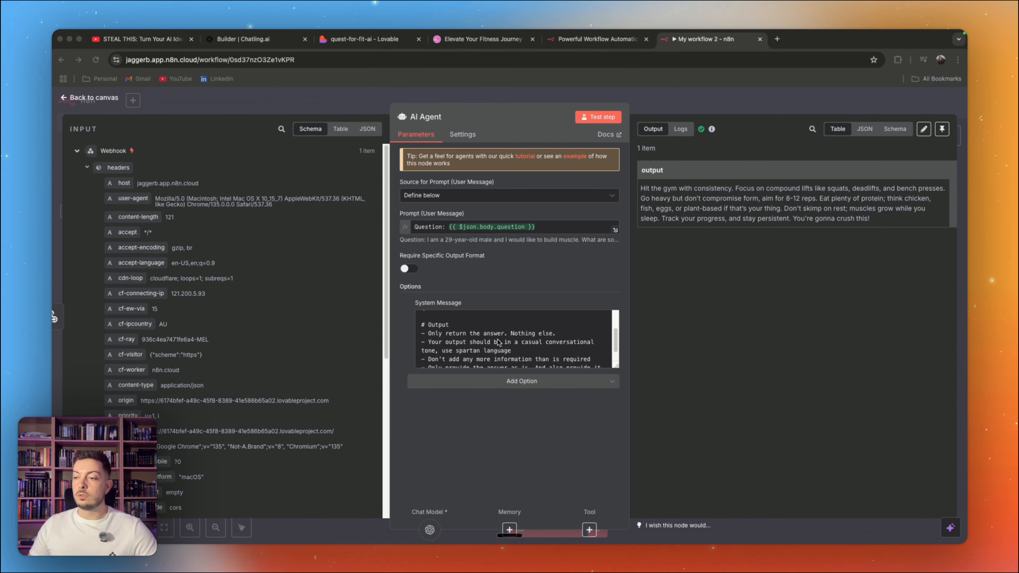
{"action": "left_click_drag", "start_coordinate": [488, 336], "coordinate": [506, 336]}
{"action": "left_click", "coordinate": [538, 336]}
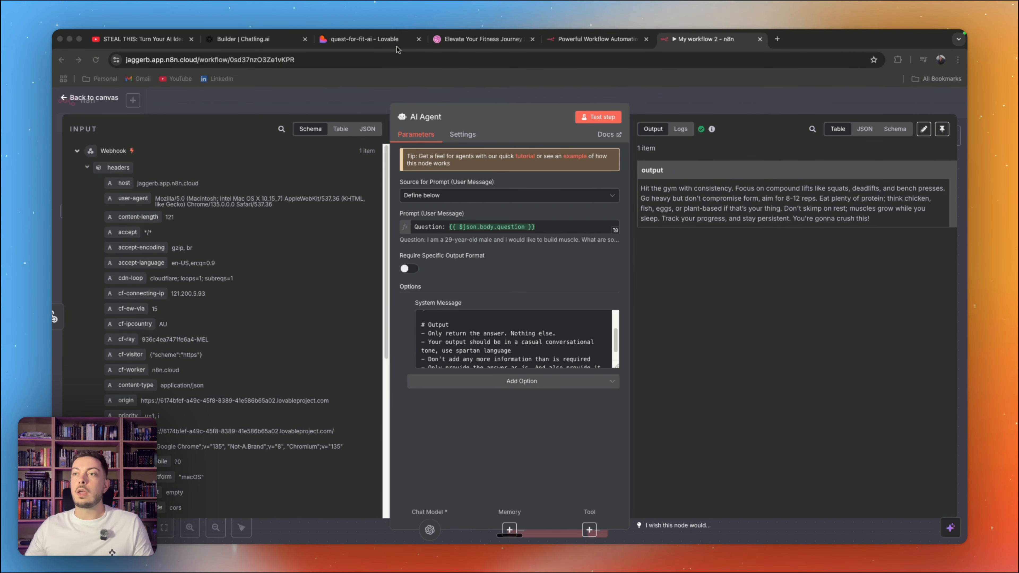
Step: Switch to Lovable and ask it to wait for the webhook's response and display the output in an answer field from the AI personal trainer
{"action": "left_click", "coordinate": [377, 39]}
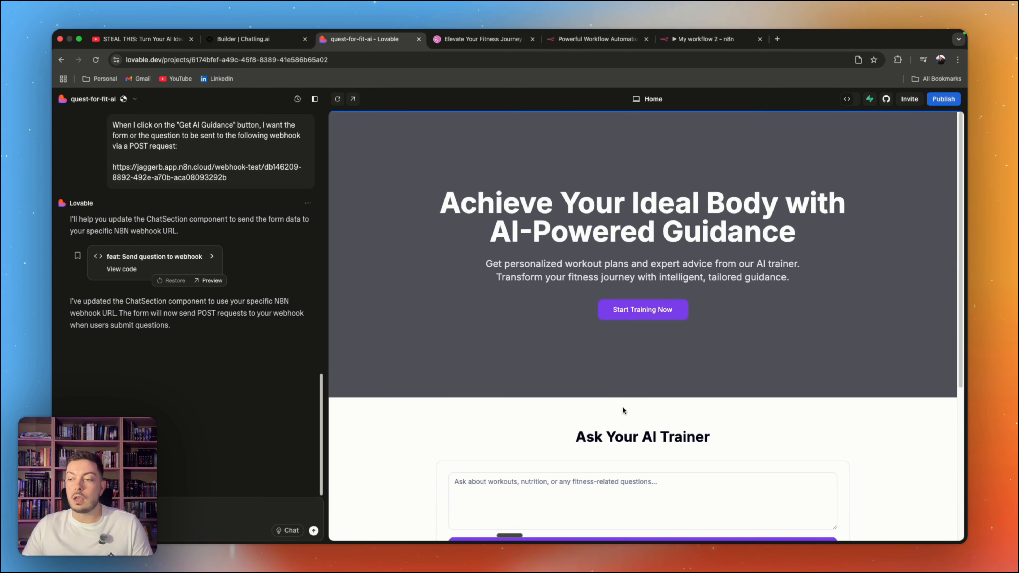
{"action": "scroll", "coordinate": [623, 410], "scroll_direction": "down", "scroll_amount": 4}
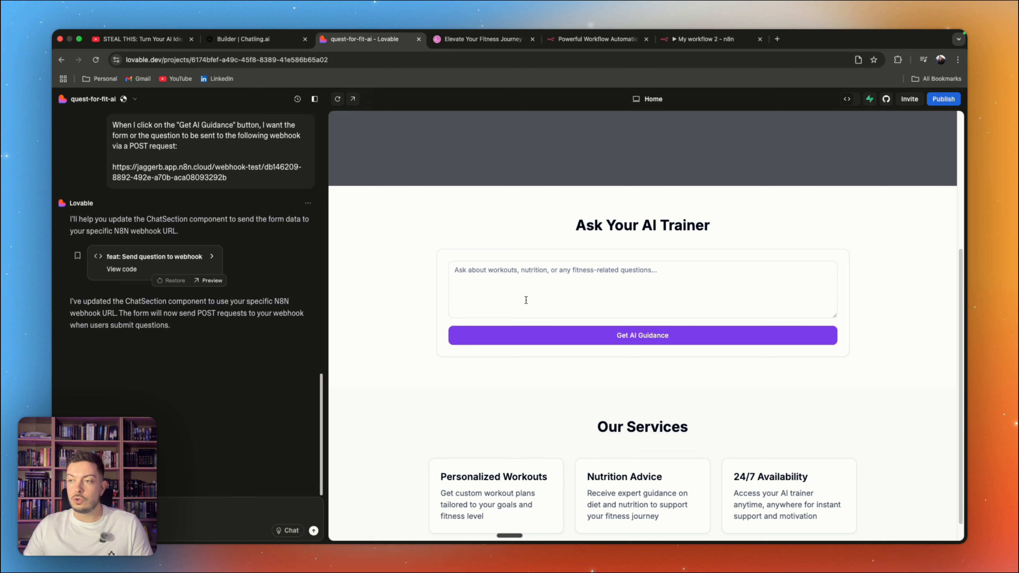
{"action": "left_click", "coordinate": [511, 277]}
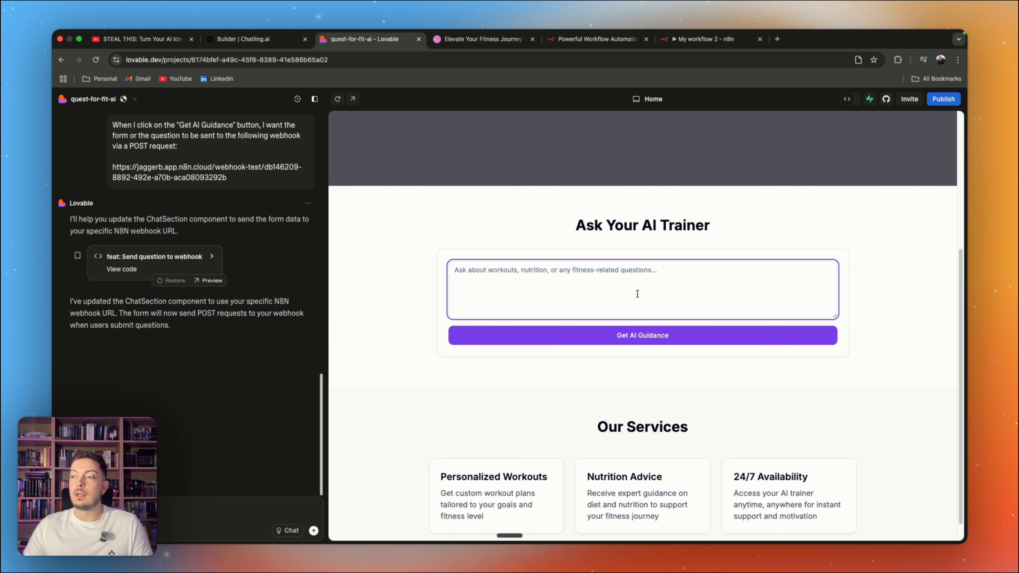
{"action": "key", "text": "alt+space"}
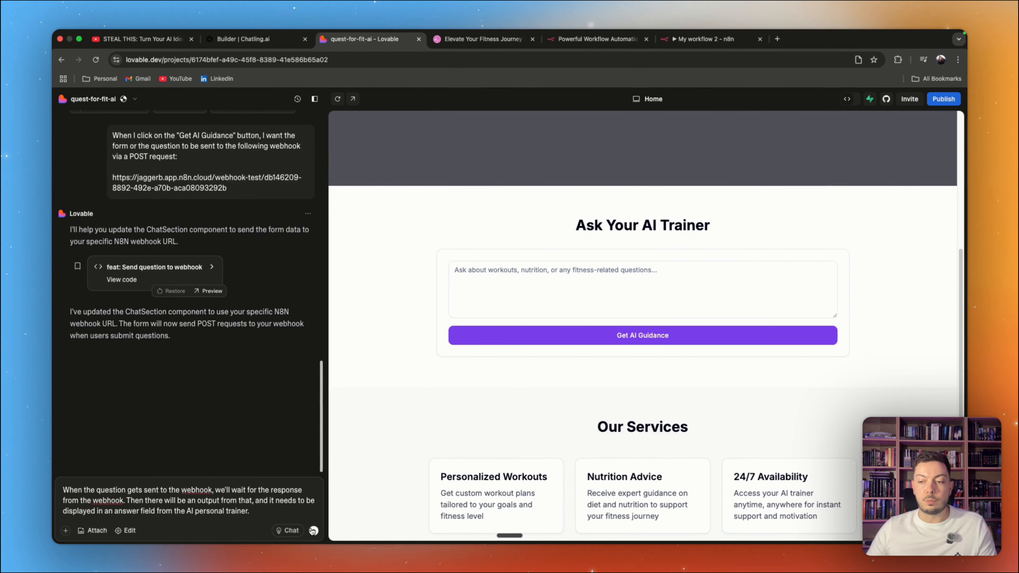
{"action": "left_click", "coordinate": [367, 530]}
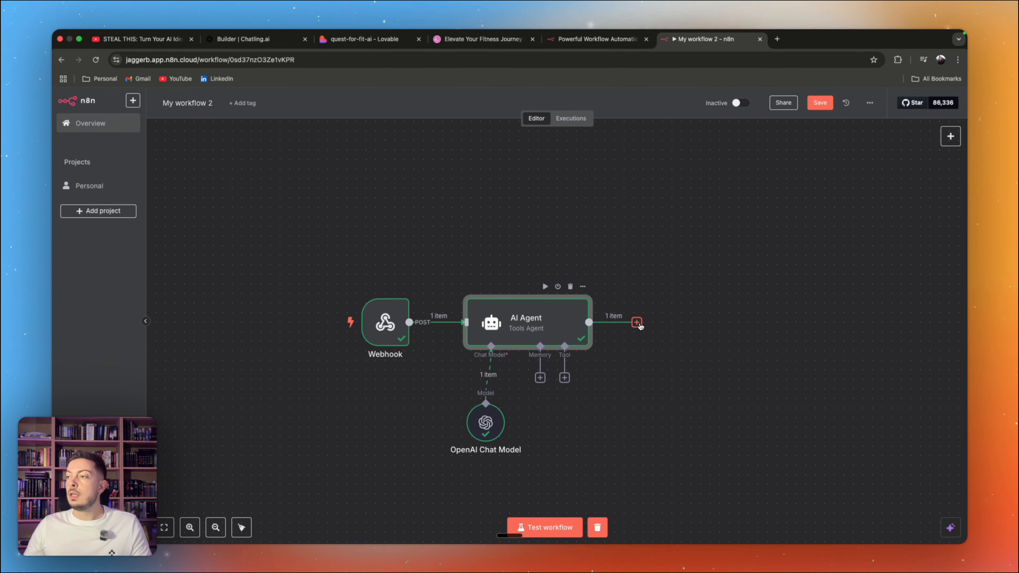
Step: In n8n, add a Respond to Webhook node after the AI Agent, test its step and return to the canvas
{"action": "left_click", "coordinate": [637, 322]}
{"action": "type", "text": "web"}
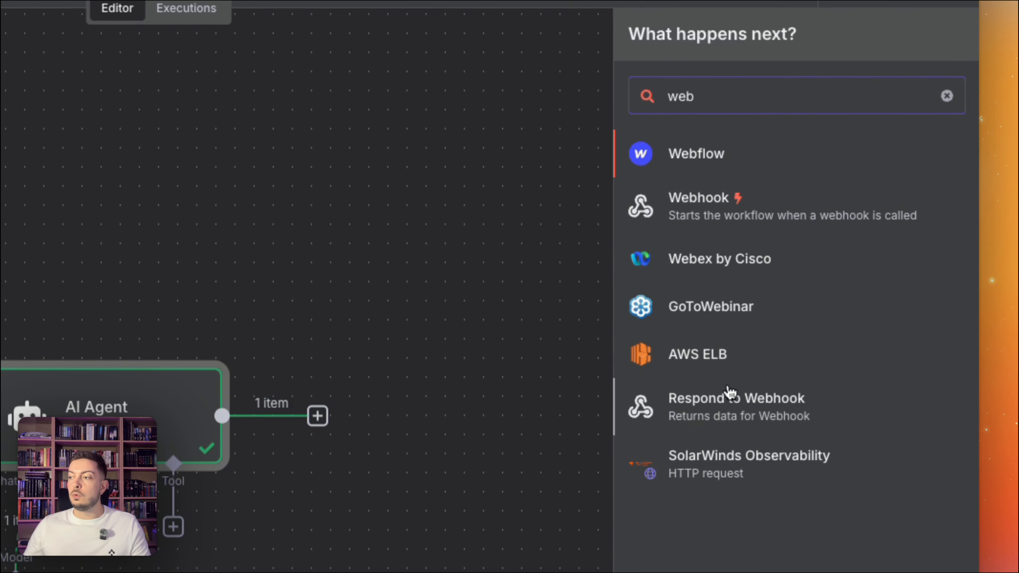
{"action": "left_click", "coordinate": [715, 406]}
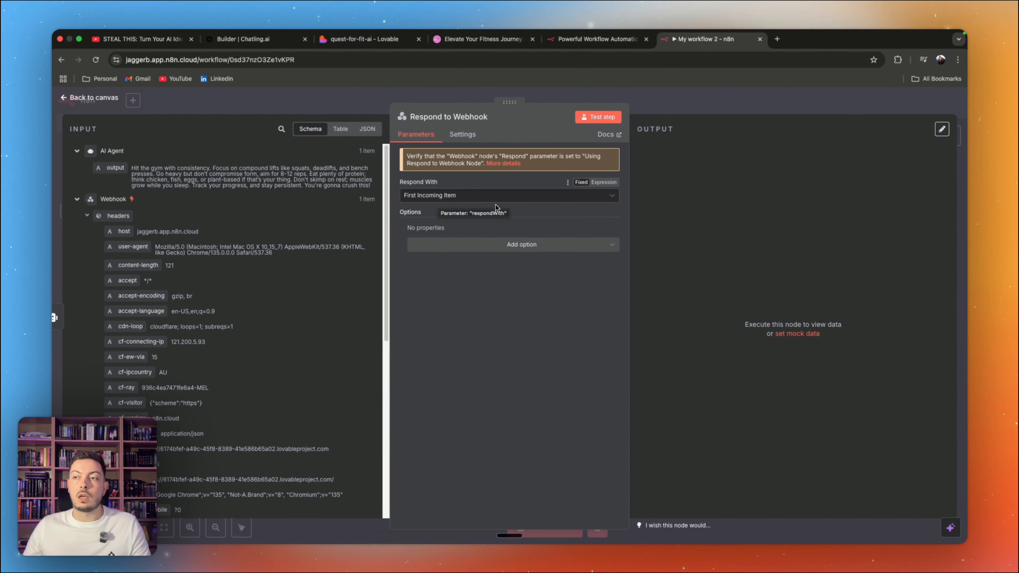
{"action": "left_click", "coordinate": [587, 121]}
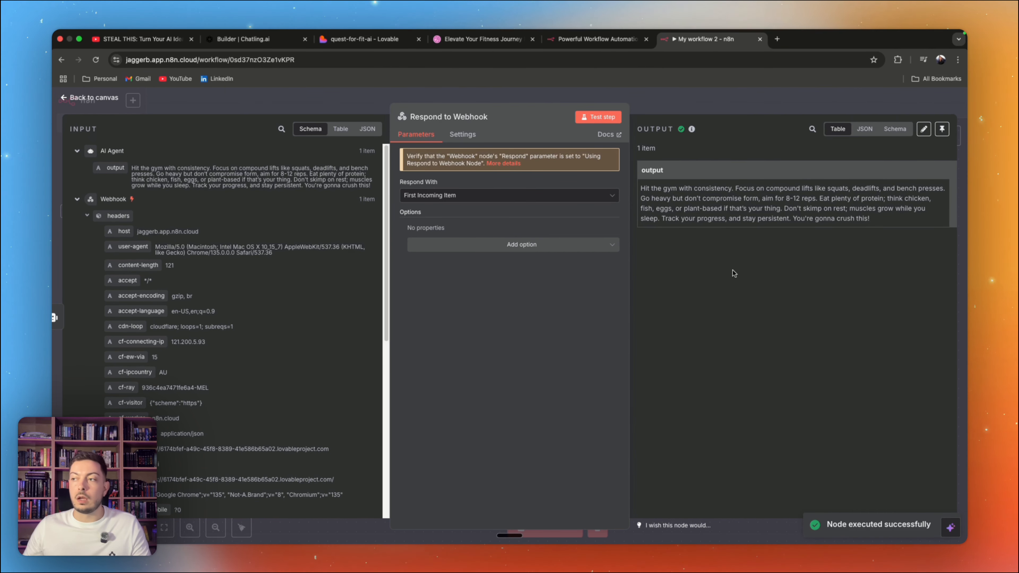
{"action": "left_click", "coordinate": [65, 100]}
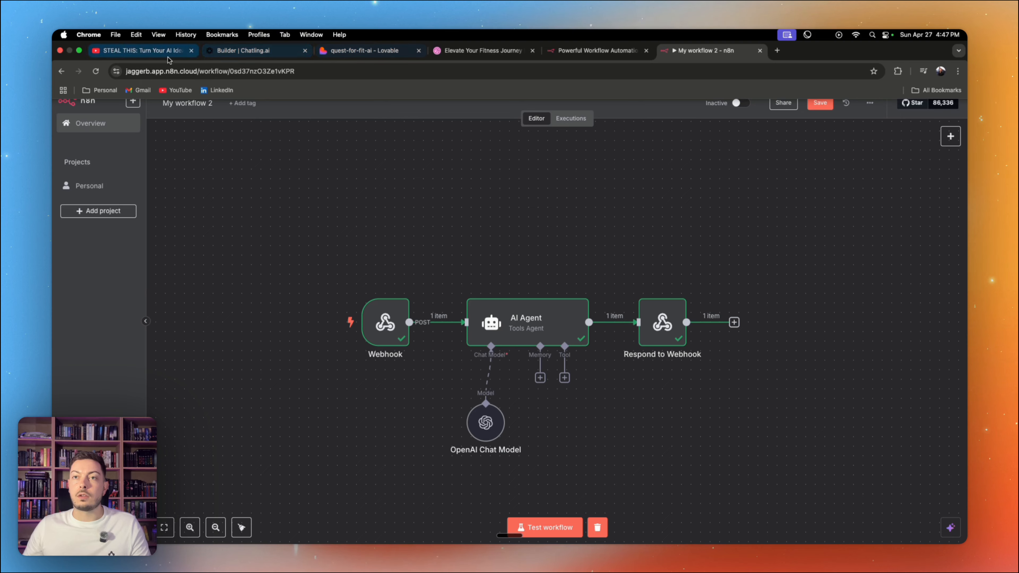
Step: Return to Lovable, open the app preview in its own tab and go to the Ask Your AI Trainer question field
{"action": "left_click", "coordinate": [364, 50]}
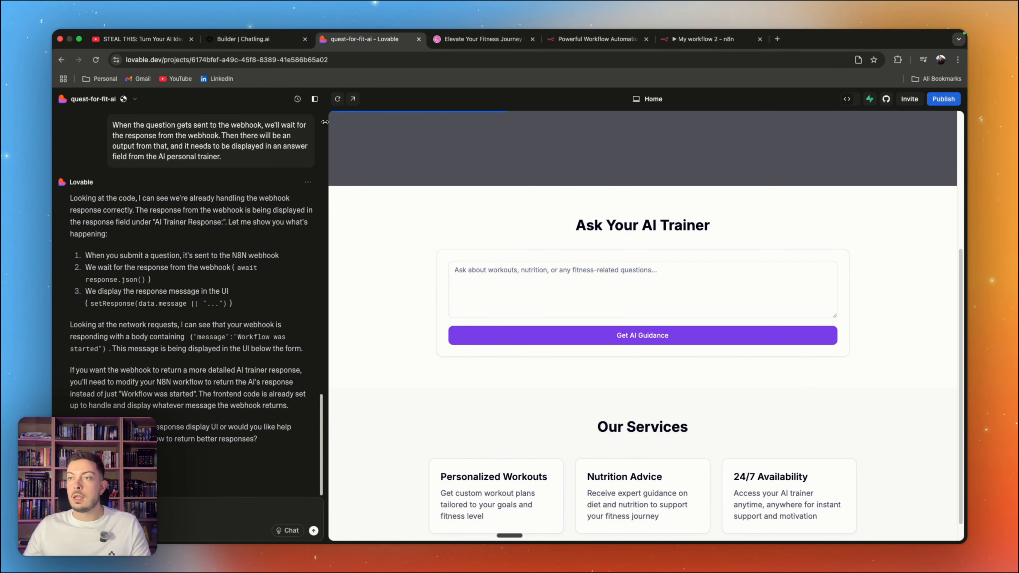
{"action": "left_click", "coordinate": [353, 99]}
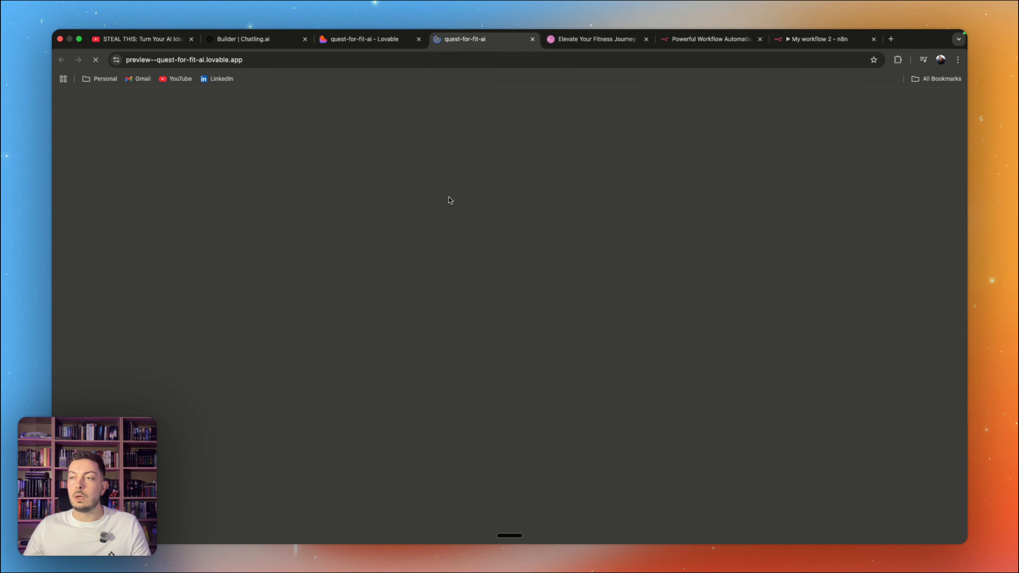
{"action": "scroll", "coordinate": [460, 265], "scroll_direction": "down", "scroll_amount": 1}
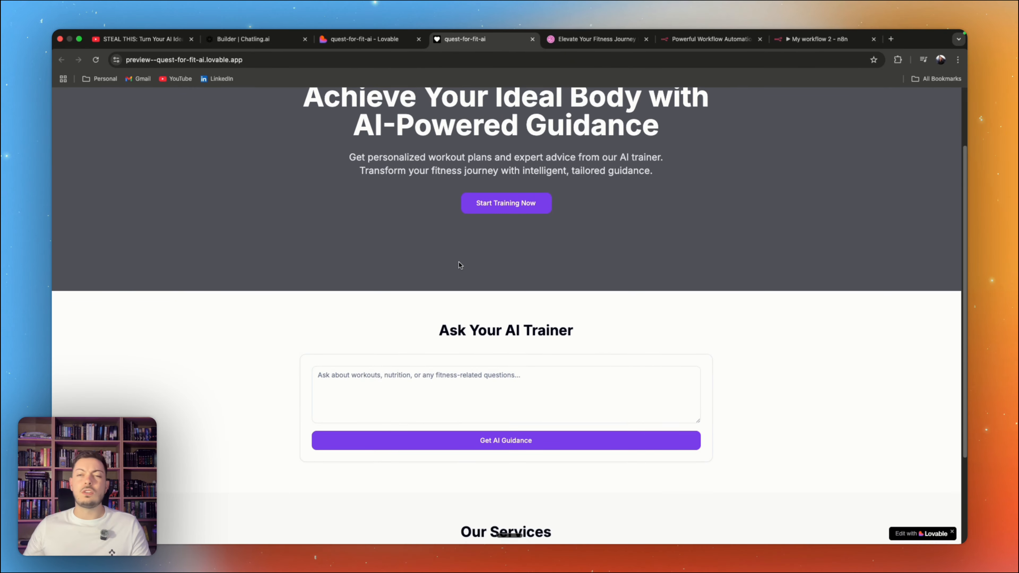
{"action": "scroll", "coordinate": [459, 262], "scroll_direction": "down", "scroll_amount": 5}
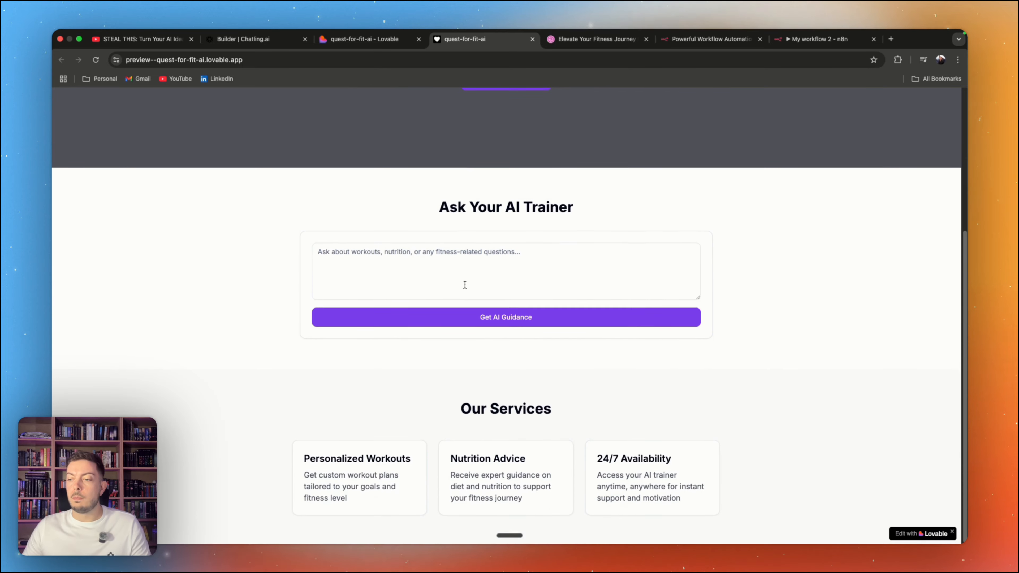
{"action": "left_click", "coordinate": [472, 257]}
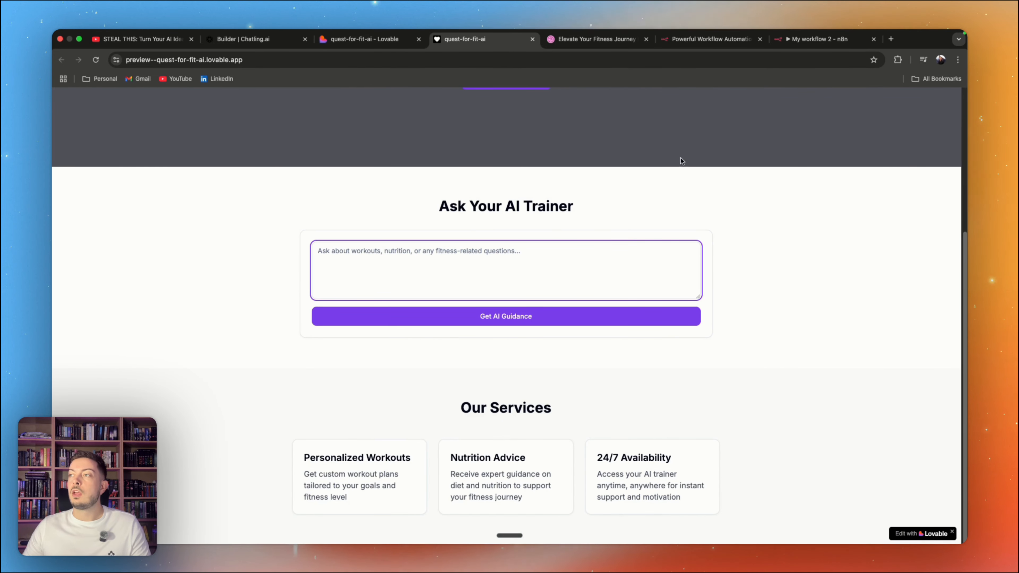
Step: Start an n8n workflow test and submit a preview question about gaining five kilograms of muscle in three months, protein intake and a weekly gym routine
{"action": "left_click", "coordinate": [809, 39]}
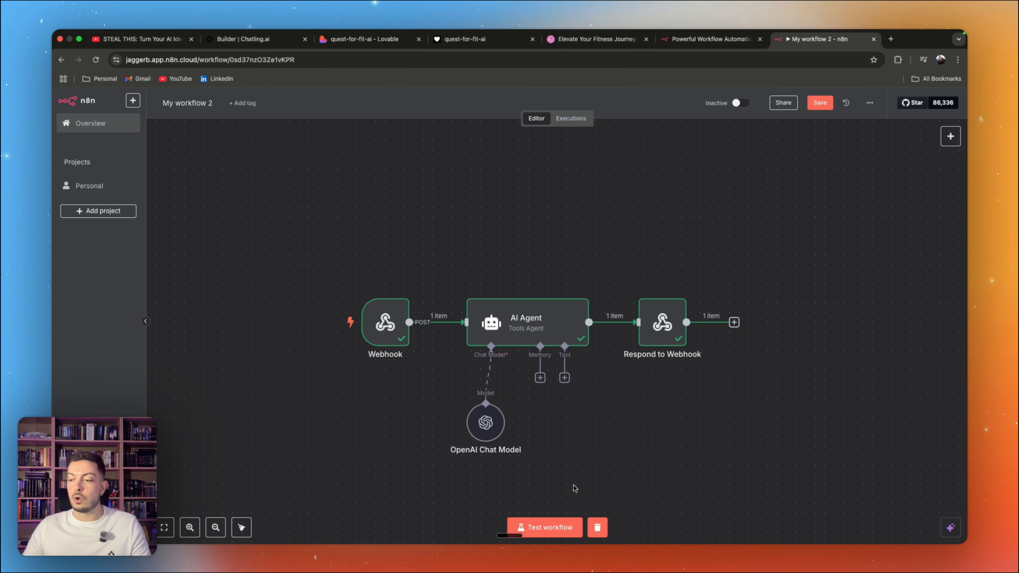
{"action": "left_click", "coordinate": [563, 524]}
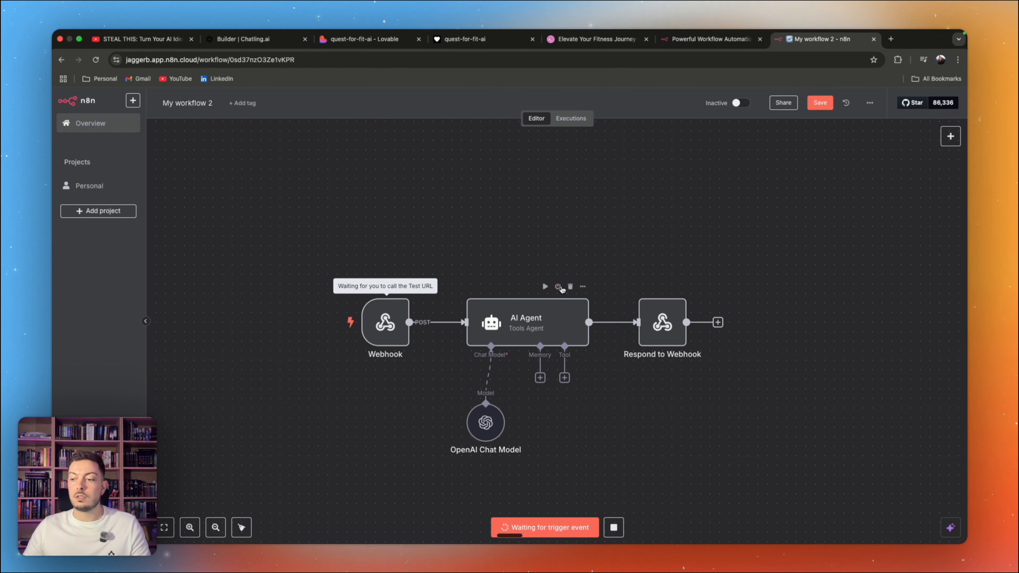
{"action": "left_click", "coordinate": [708, 39]}
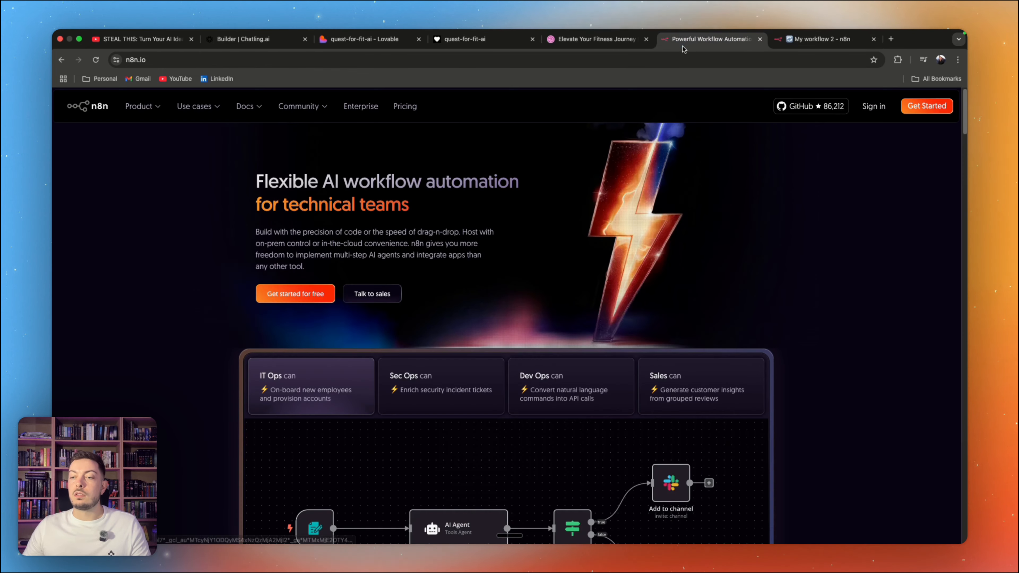
{"action": "left_click", "coordinate": [343, 39]}
{"action": "left_click", "coordinate": [466, 39]}
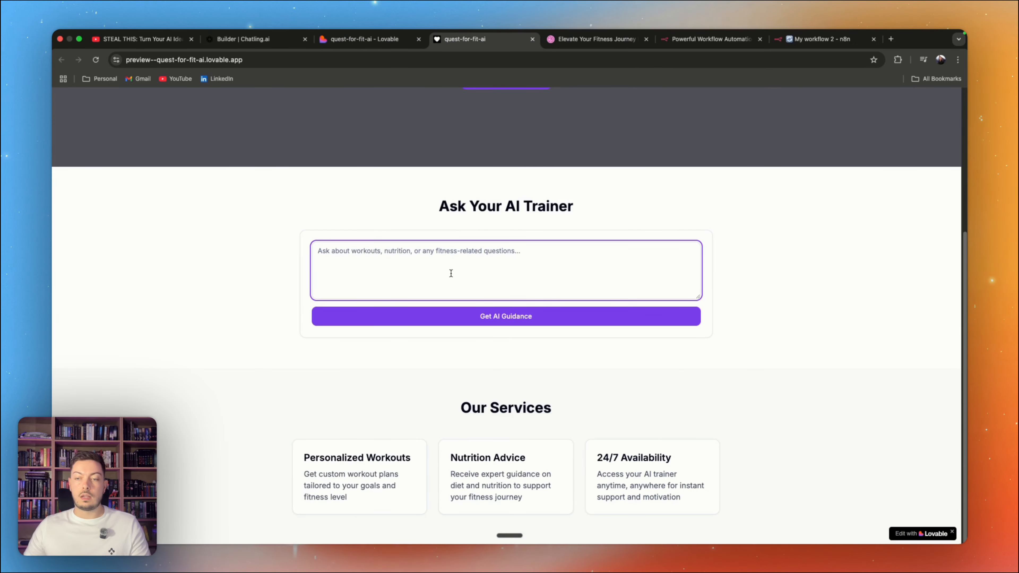
{"action": "key", "text": "alt+space"}
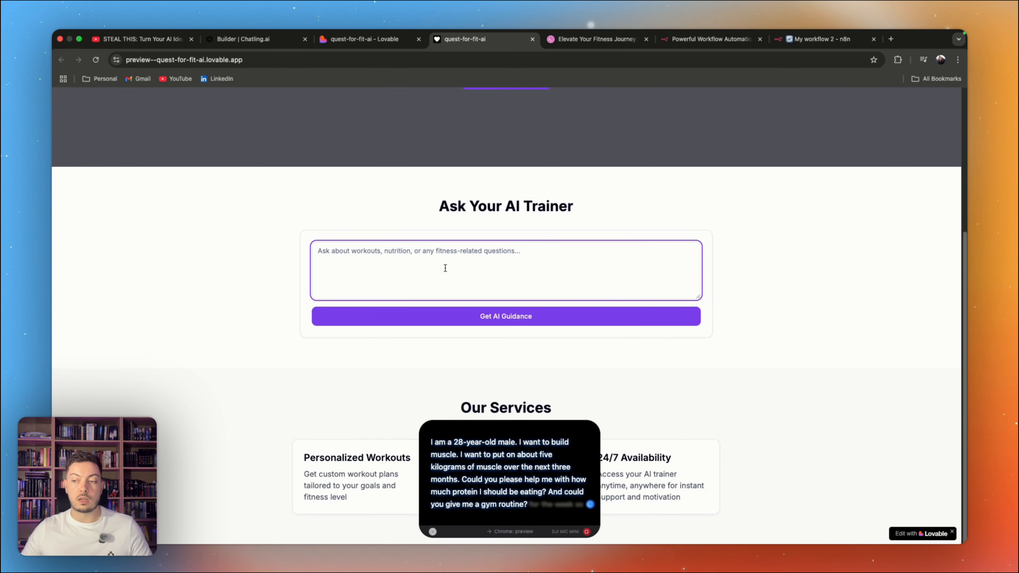
{"action": "left_click", "coordinate": [498, 321]}
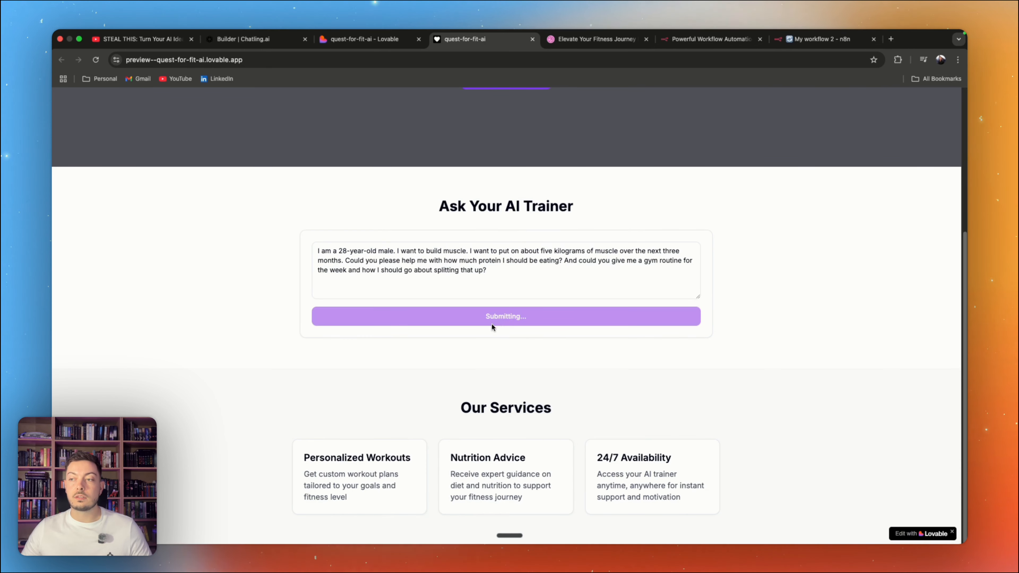
Step: In the n8n workflow, set the Webhook node's Respond option to Using 'Respond to Webhook' Node and return to the canvas
{"action": "left_click", "coordinate": [372, 45]}
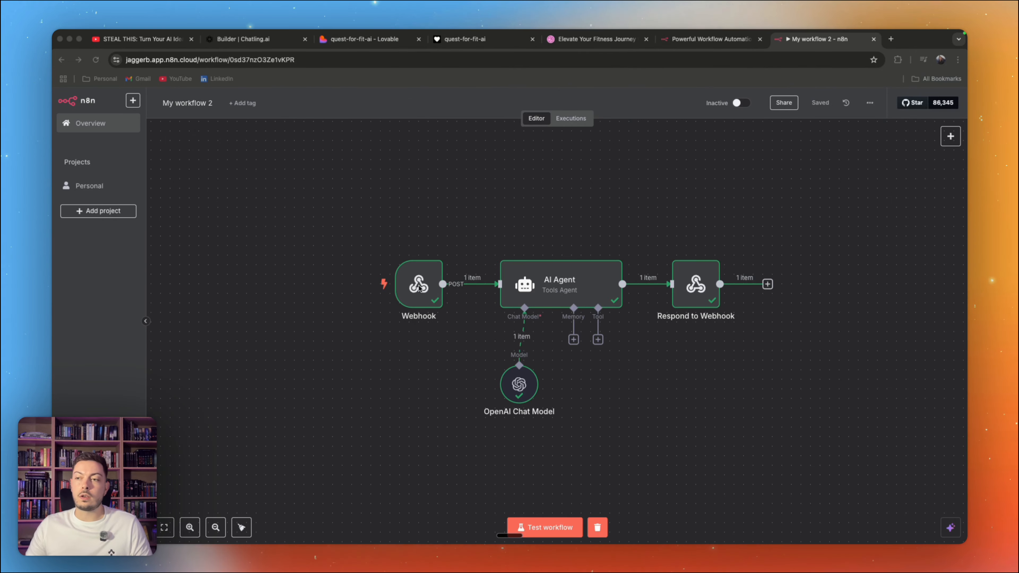
{"action": "left_click", "coordinate": [418, 288]}
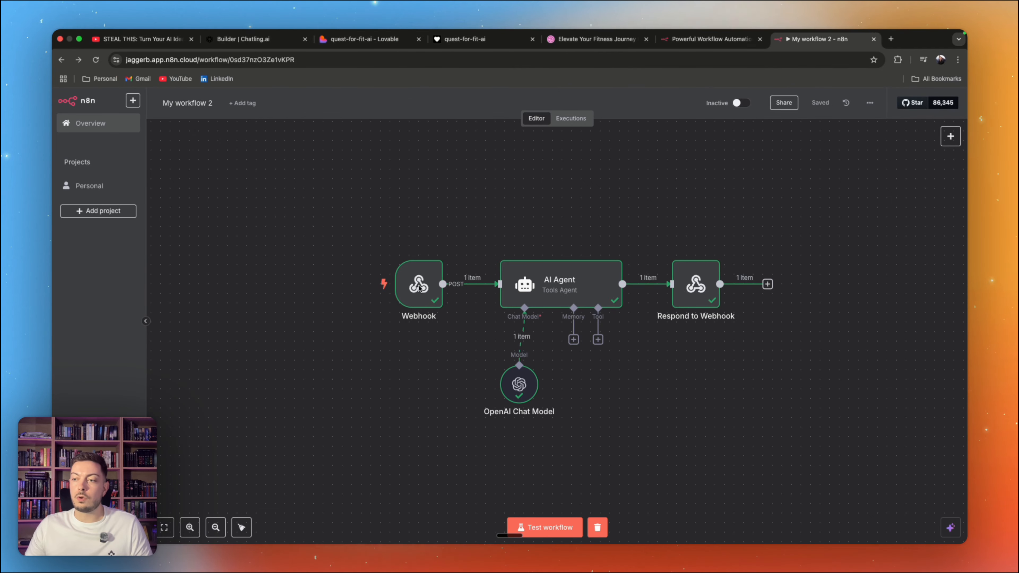
{"action": "double_click", "coordinate": [424, 292]}
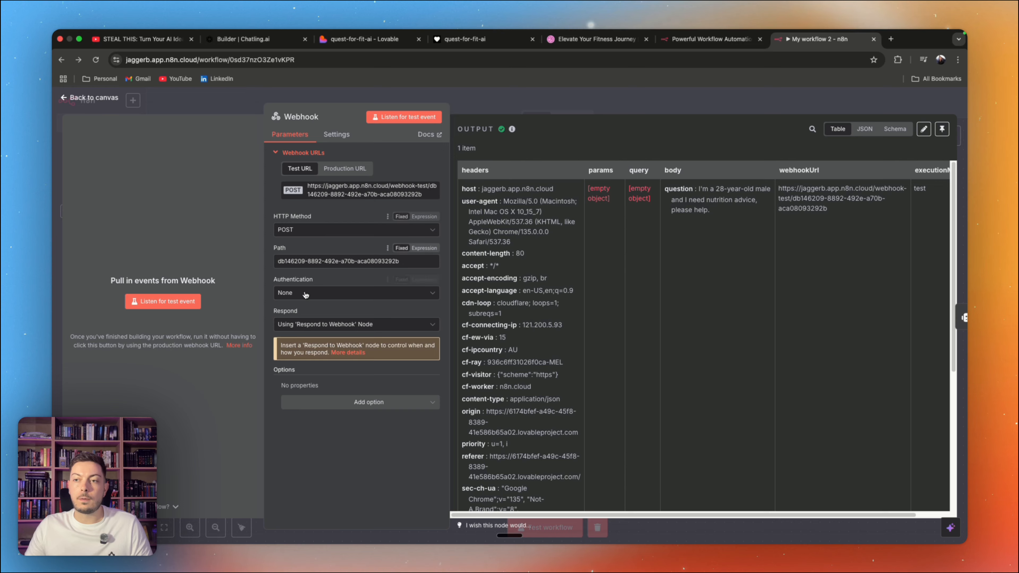
{"action": "left_click", "coordinate": [295, 327]}
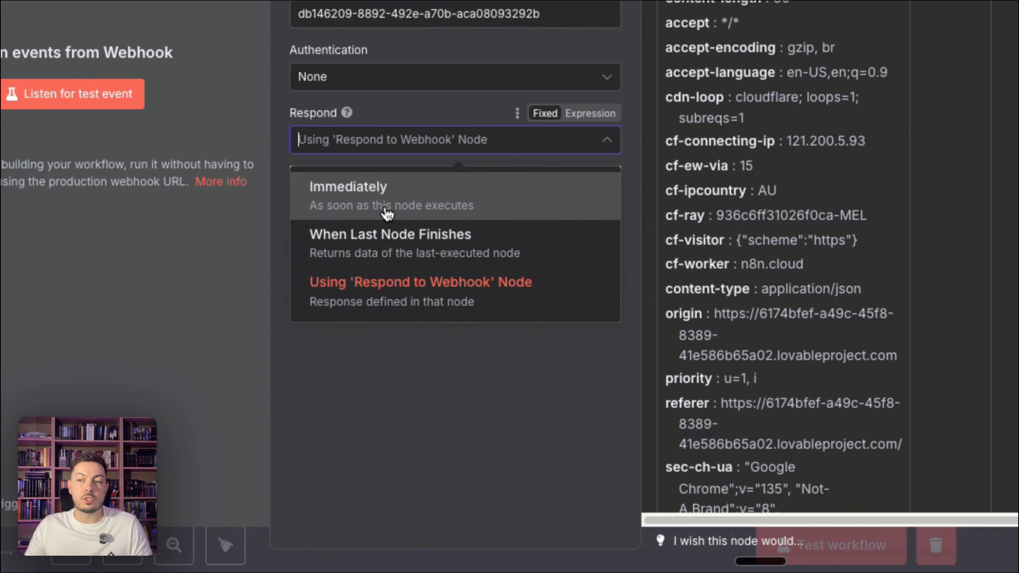
{"action": "left_click", "coordinate": [316, 355]}
{"action": "left_click", "coordinate": [366, 147]}
{"action": "left_click", "coordinate": [382, 297]}
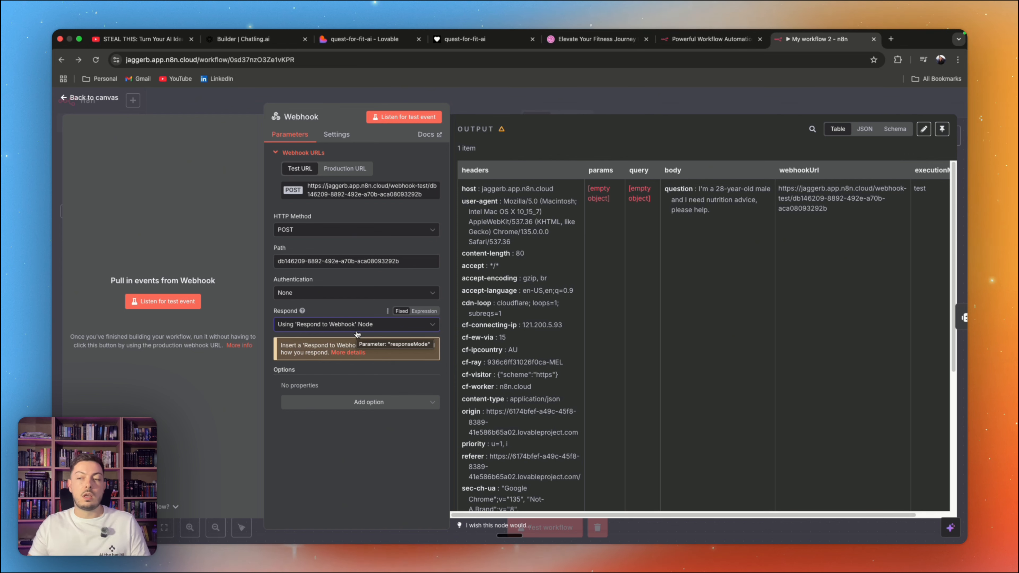
{"action": "left_click", "coordinate": [357, 333]}
{"action": "left_click", "coordinate": [357, 333]}
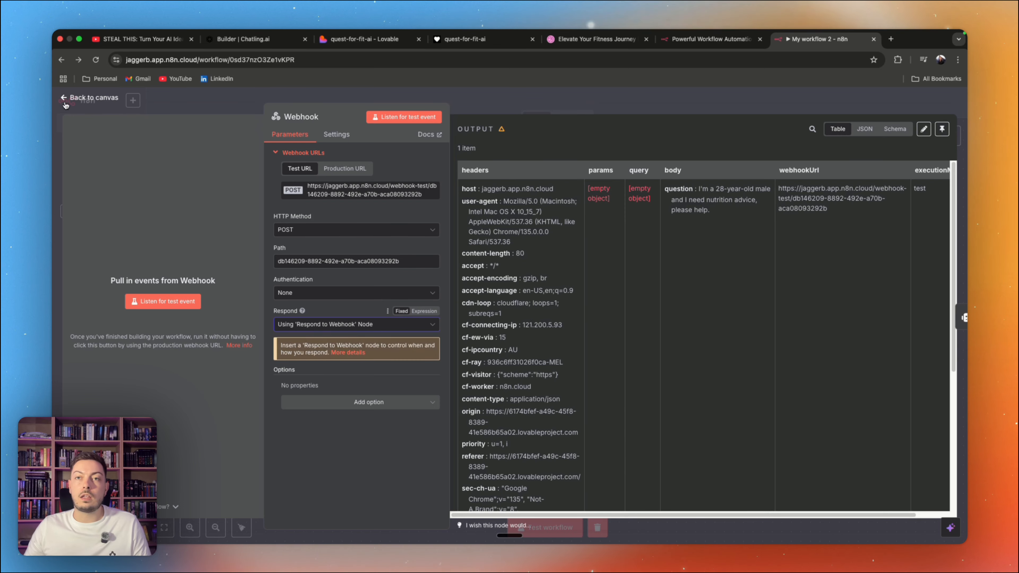
{"action": "key", "text": "Escape"}
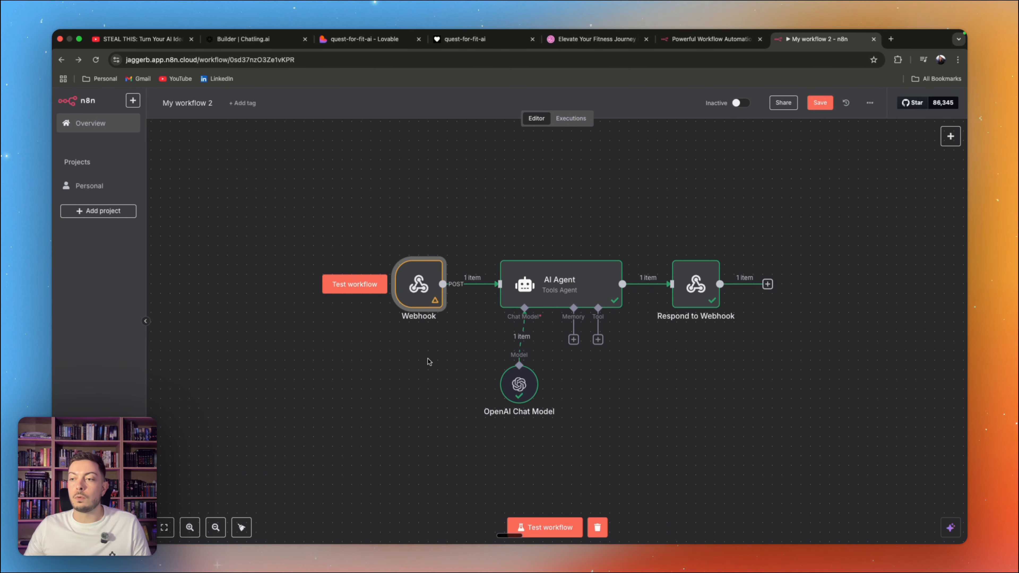
Step: Start a workflow test, reload the app preview and submit a 28-year-old male's question about daily protein and weekly workout frequency for building muscle
{"action": "left_click", "coordinate": [546, 527]}
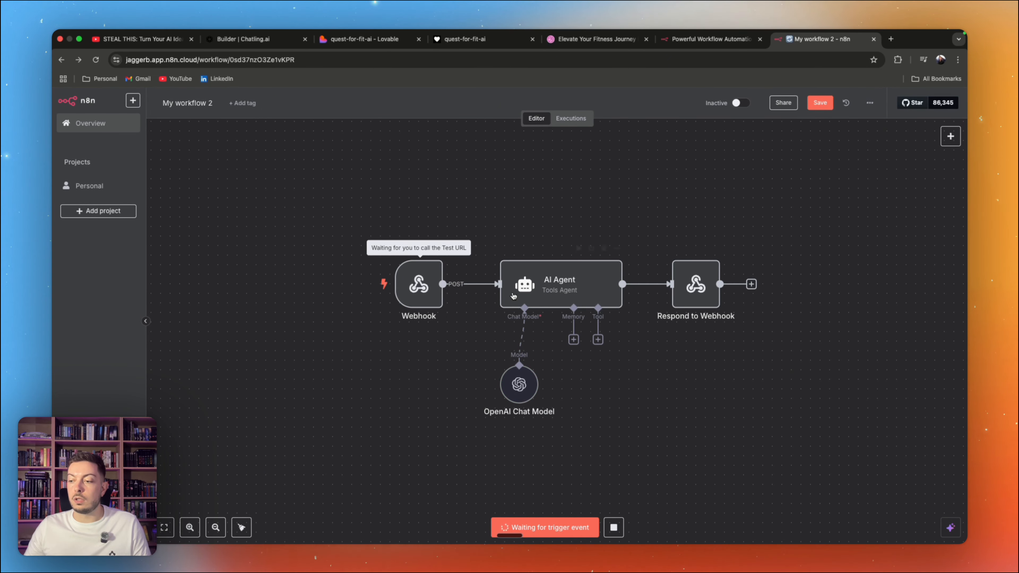
{"action": "left_click", "coordinate": [474, 37]}
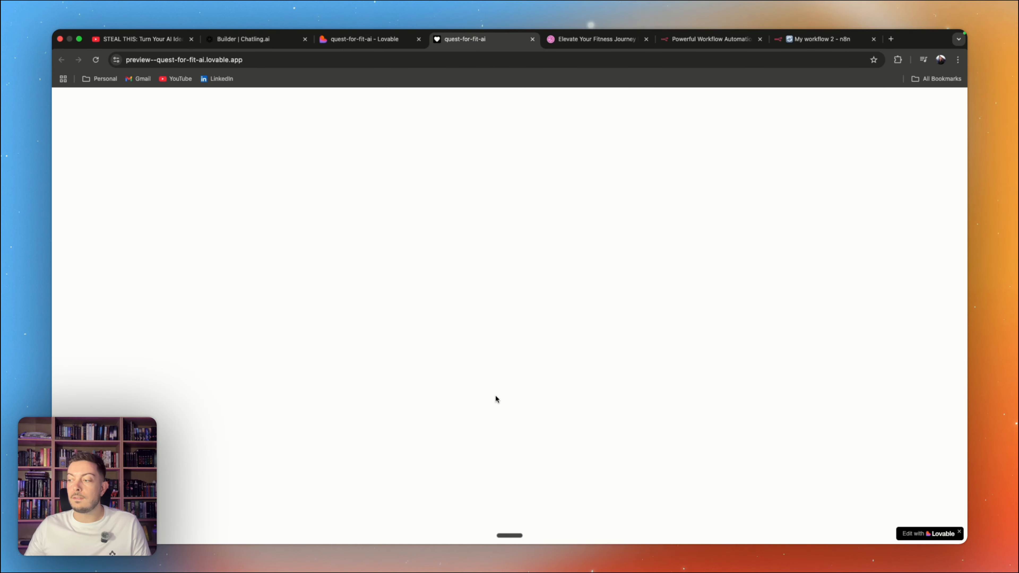
{"action": "left_click", "coordinate": [96, 59]}
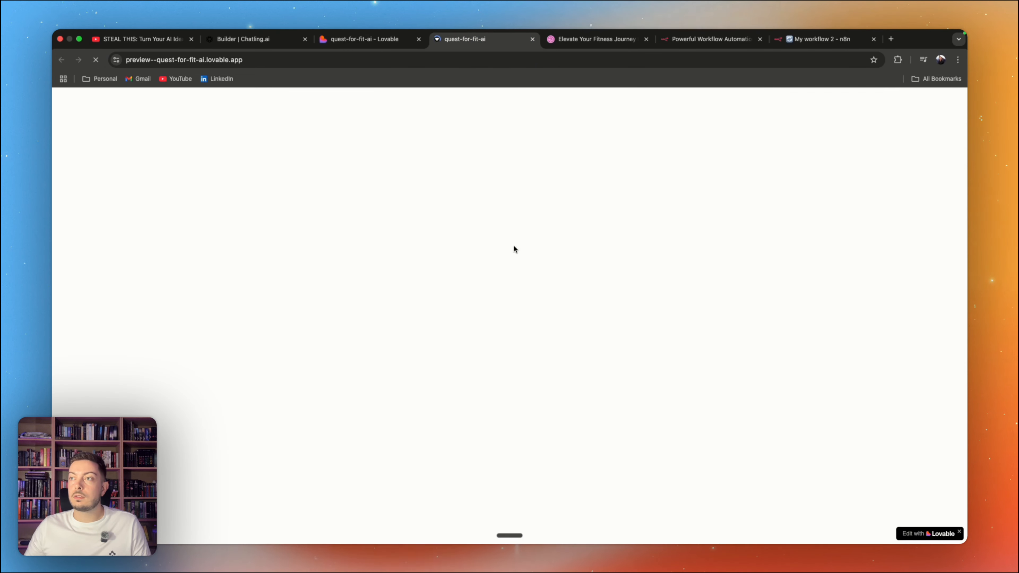
{"action": "left_click", "coordinate": [370, 297]}
{"action": "key", "text": "fn"}
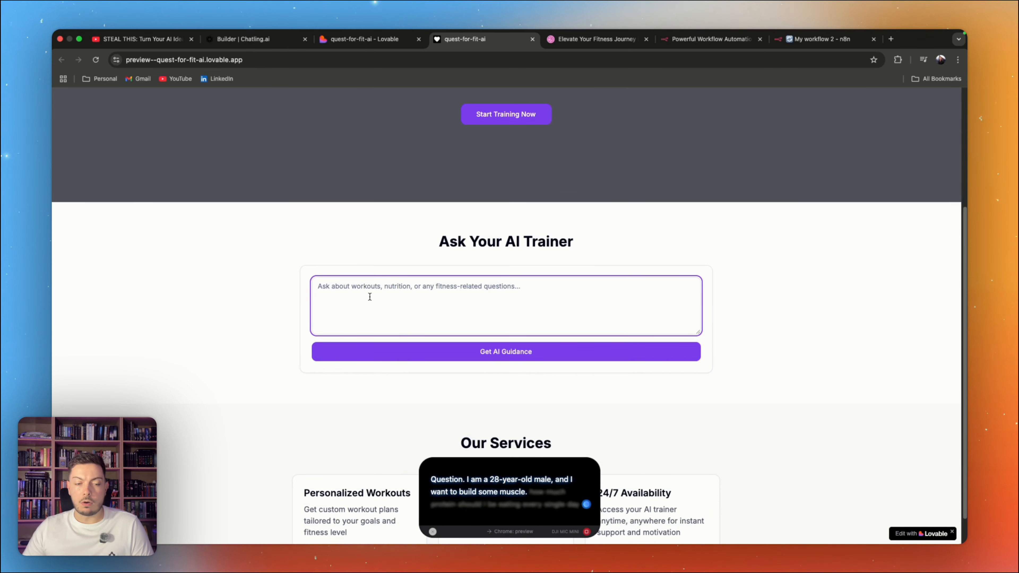
{"action": "key", "text": "fn"}
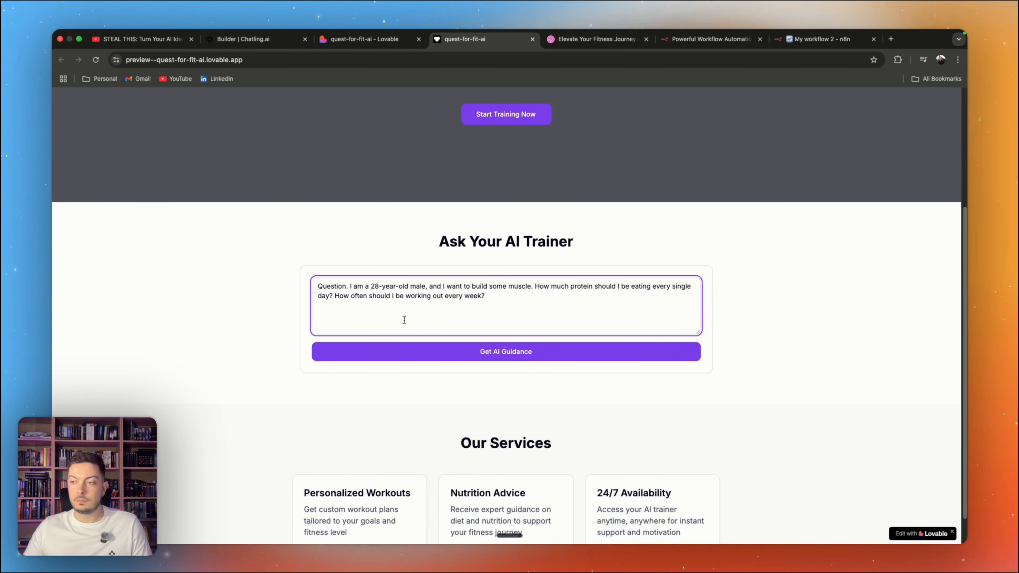
{"action": "left_click", "coordinate": [505, 354]}
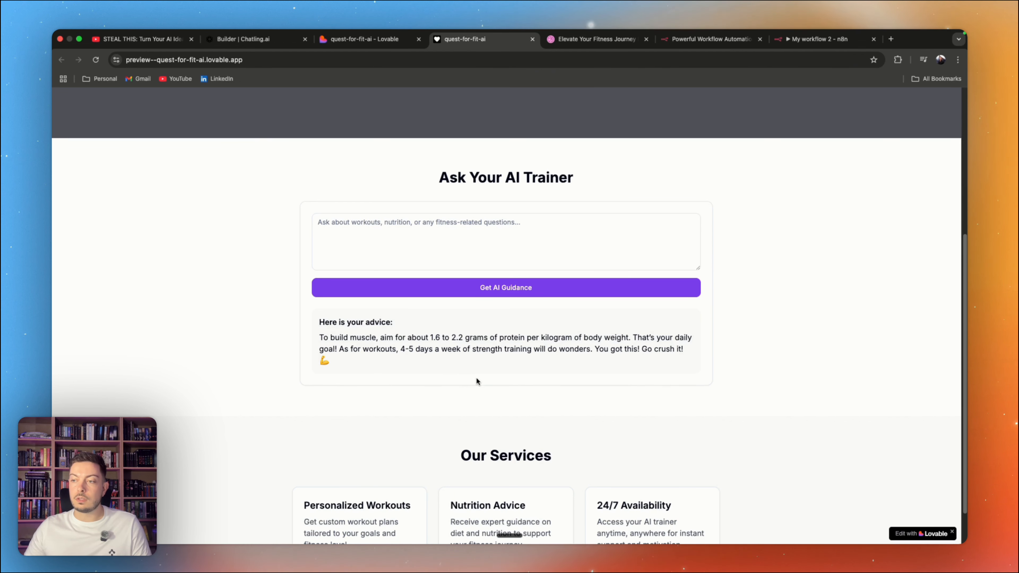
Step: Submit a second question for a 50 kilogram female about protein, light muscle building with cardio, and home workout ideas without a gym
{"action": "left_click", "coordinate": [406, 251]}
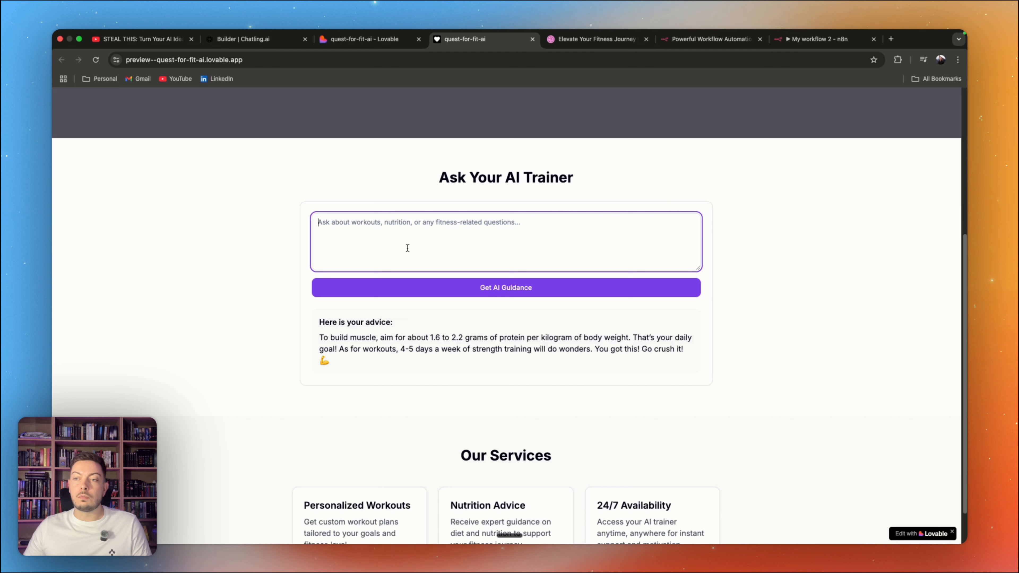
{"action": "key", "text": "fn"}
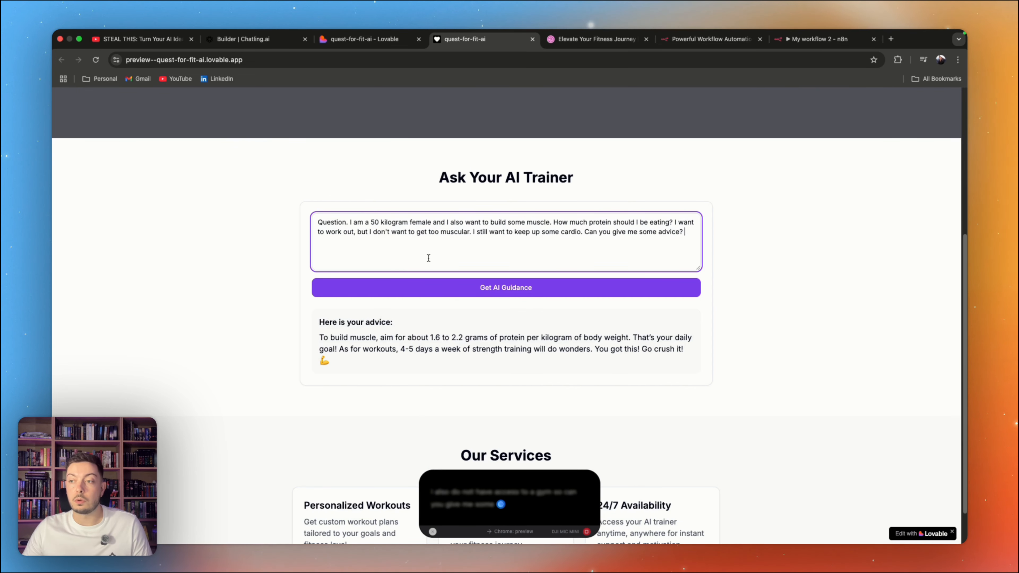
{"action": "left_click", "coordinate": [473, 288]}
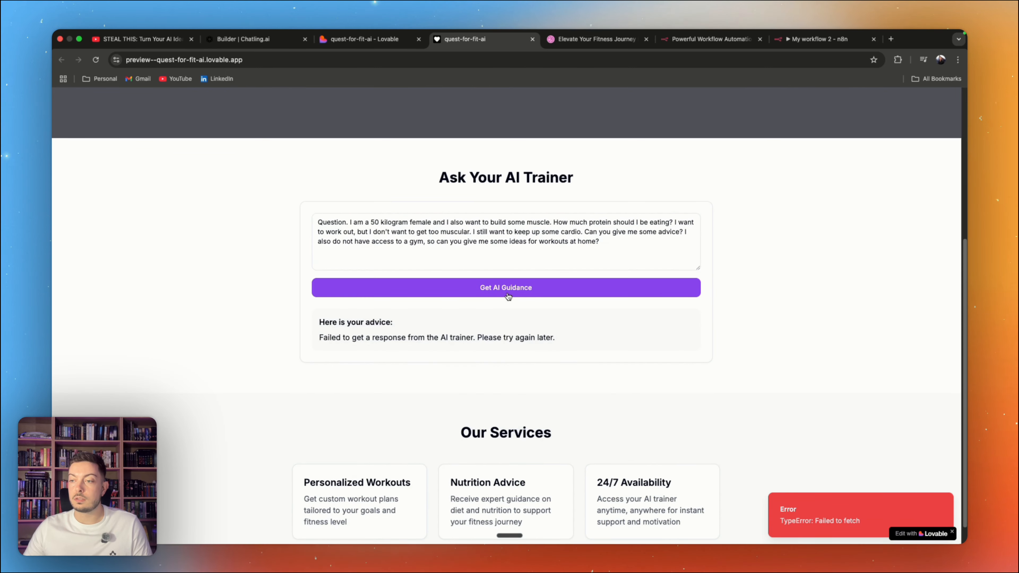
Step: Start a new n8n workflow test and resubmit the 50 kilogram female's question about protein, cardio and home workouts in the app preview
{"action": "left_click", "coordinate": [816, 42]}
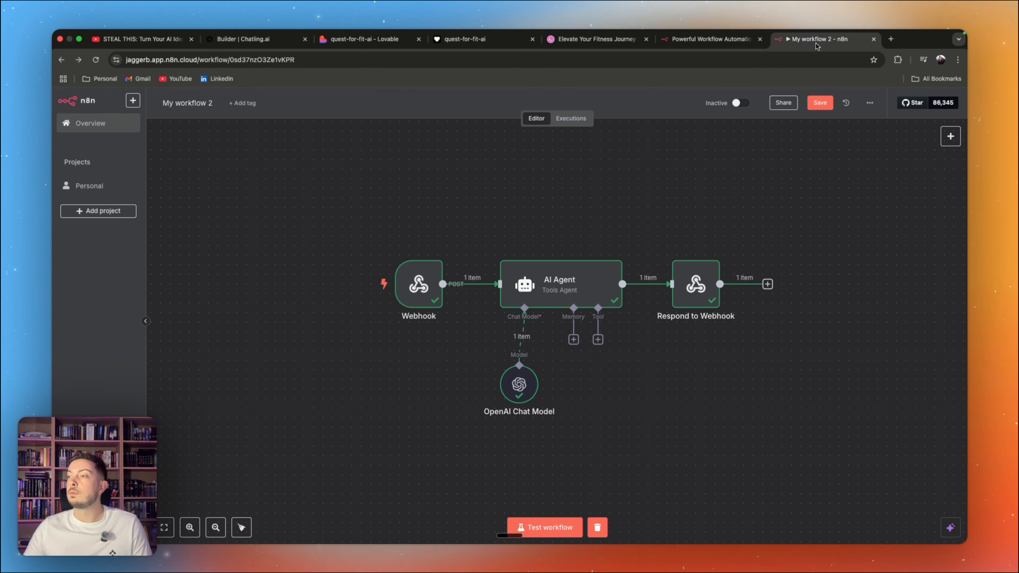
{"action": "left_click", "coordinate": [544, 528]}
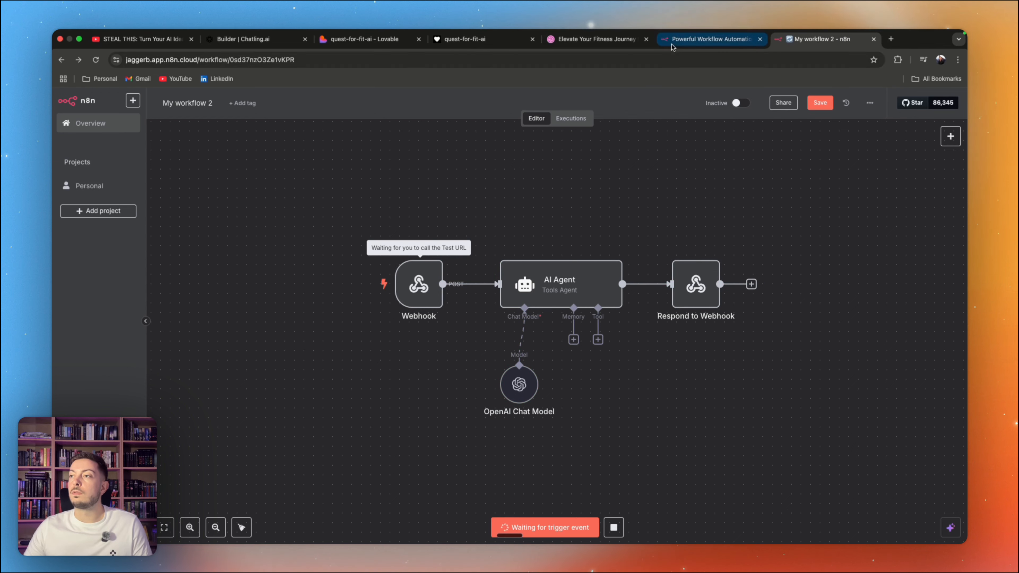
{"action": "left_click", "coordinate": [477, 44]}
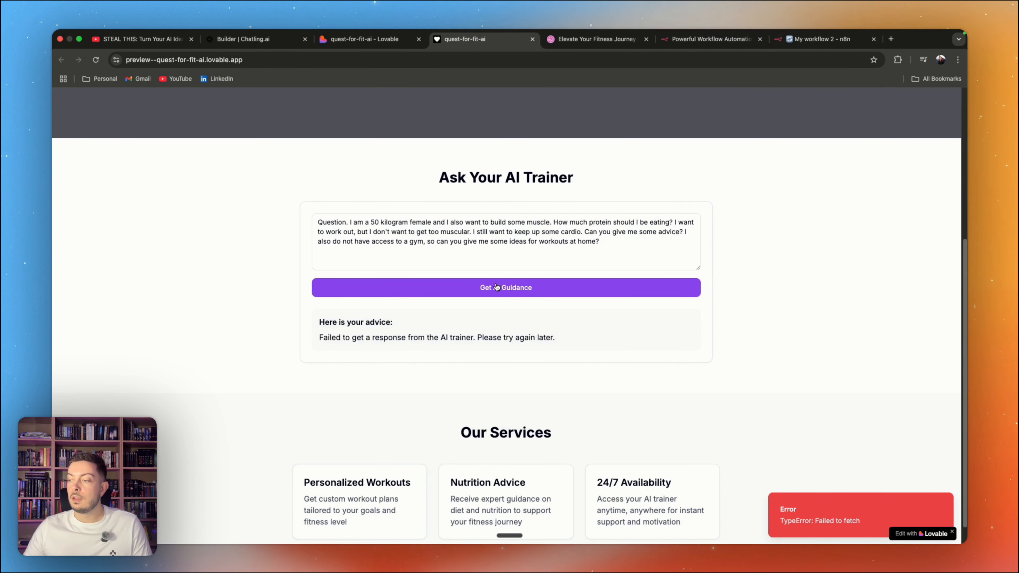
{"action": "left_click", "coordinate": [404, 318]}
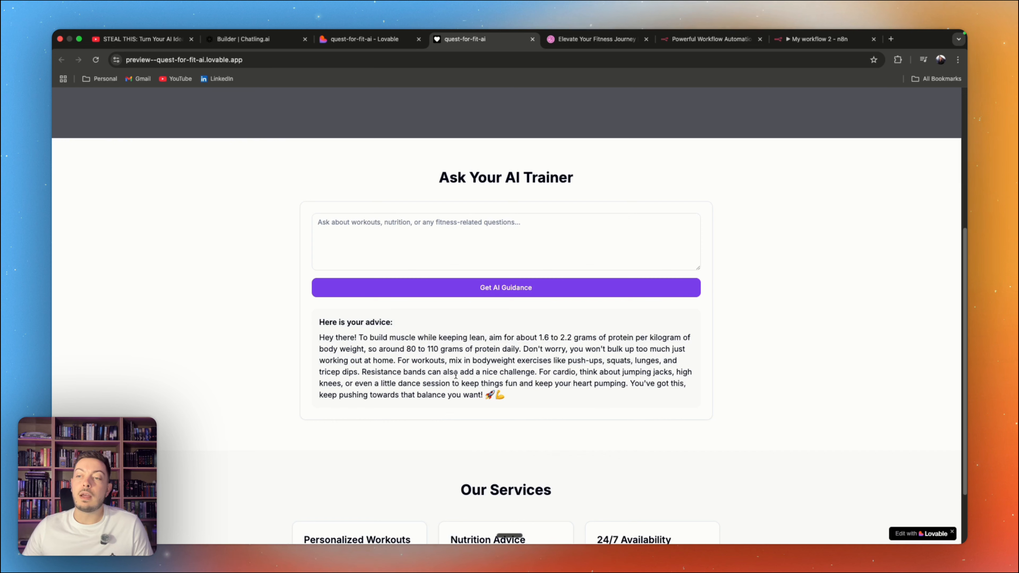
Step: Check the workflow run in n8n and close the app preview
{"action": "left_click", "coordinate": [815, 45]}
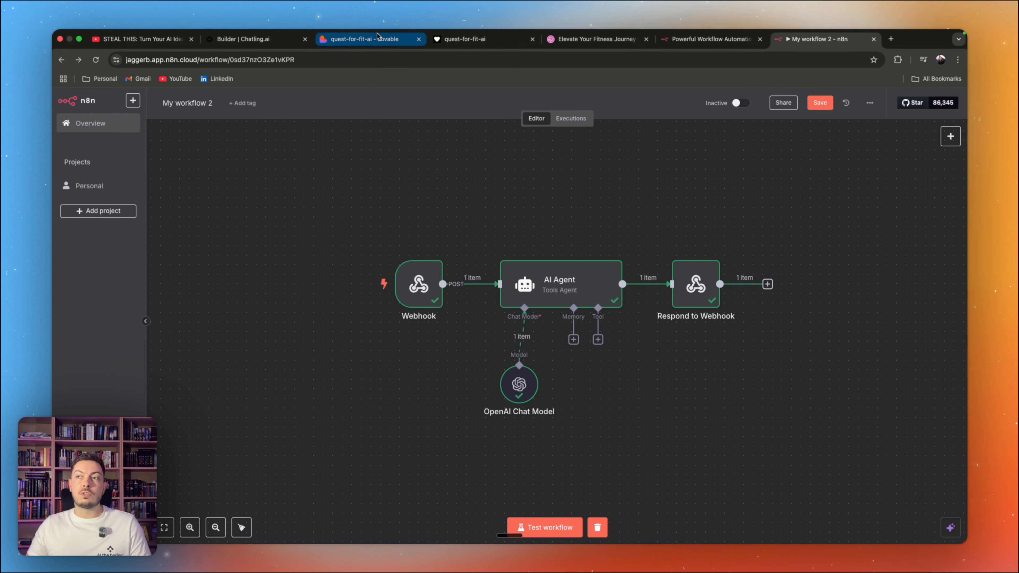
{"action": "left_click", "coordinate": [465, 39]}
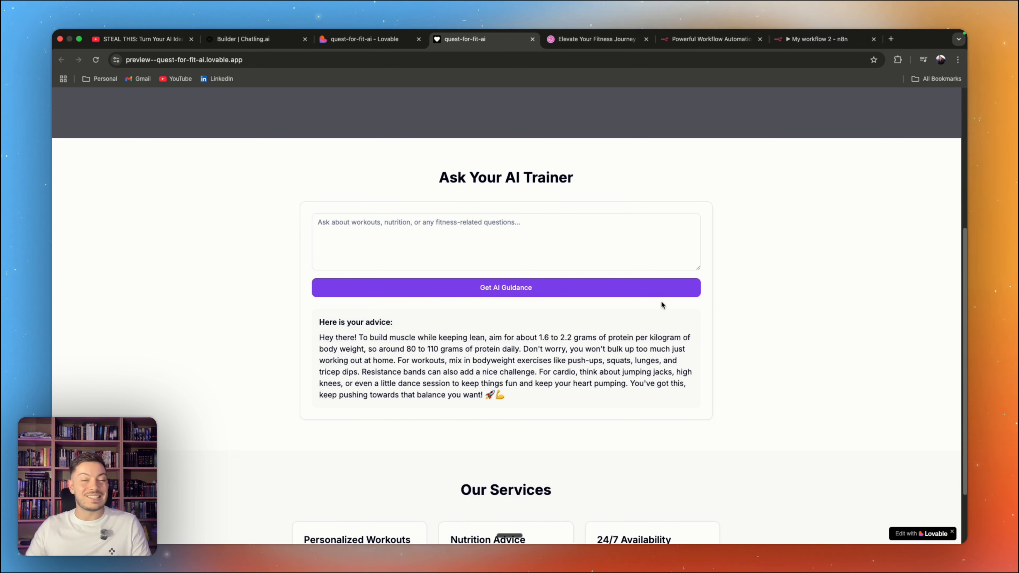
{"action": "key", "text": "super+w"}
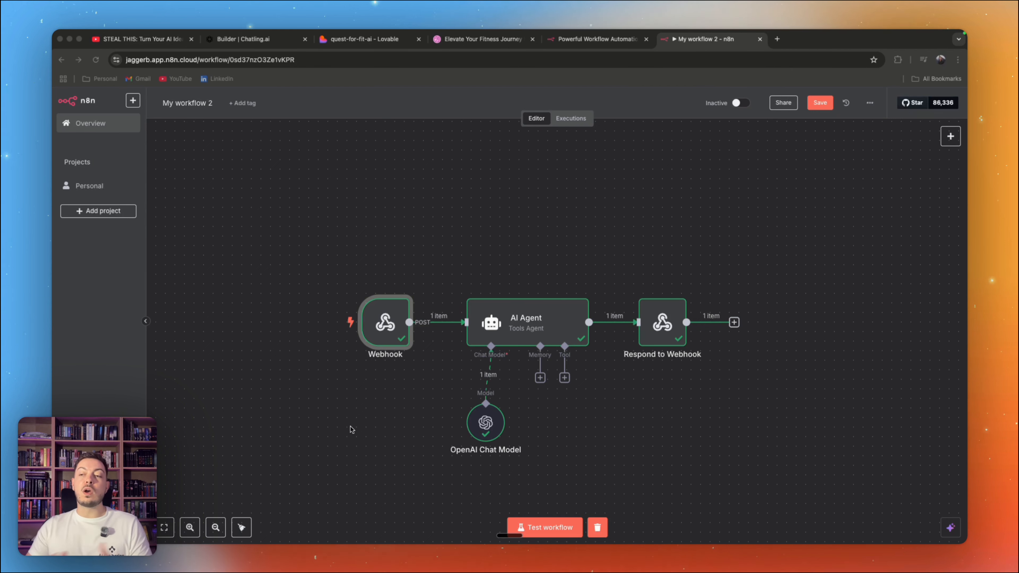